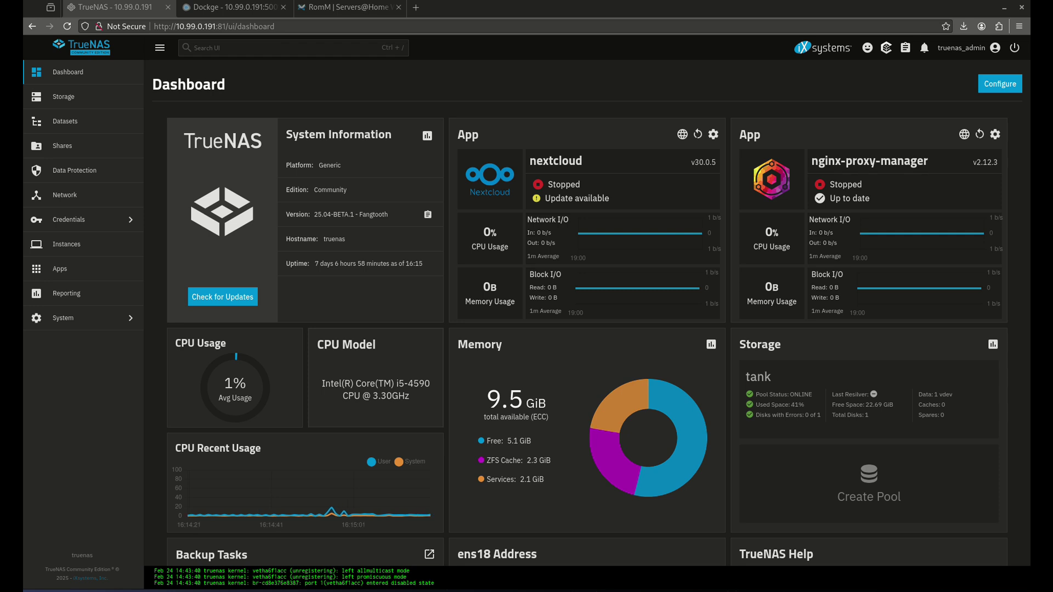
Pass through the Dockge tab to the Servers@Home wiki's RomM installation page
mouse_move(236, 466)
click(219, 8)
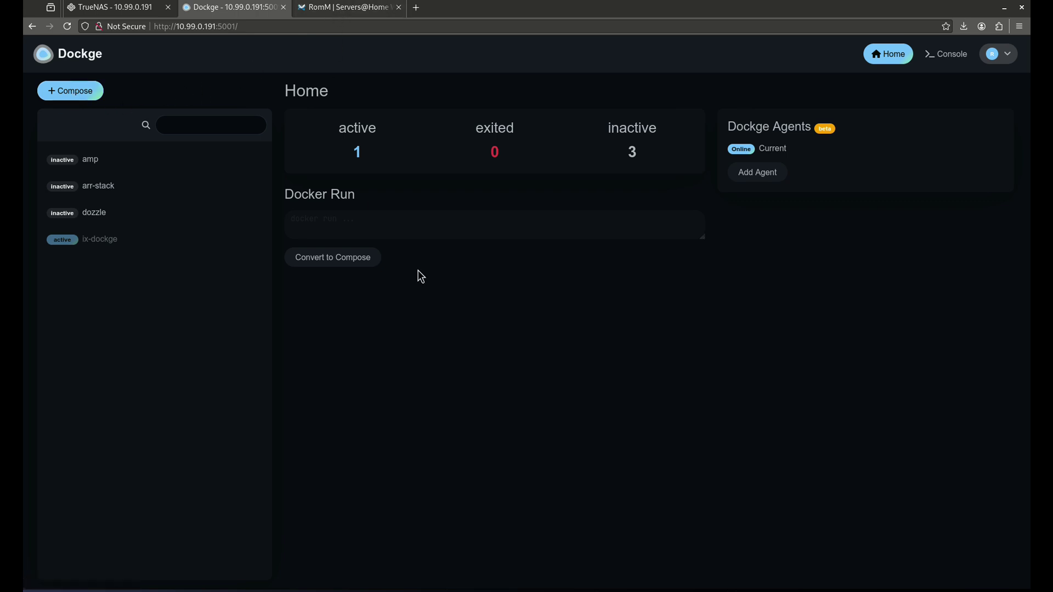
click(346, 12)
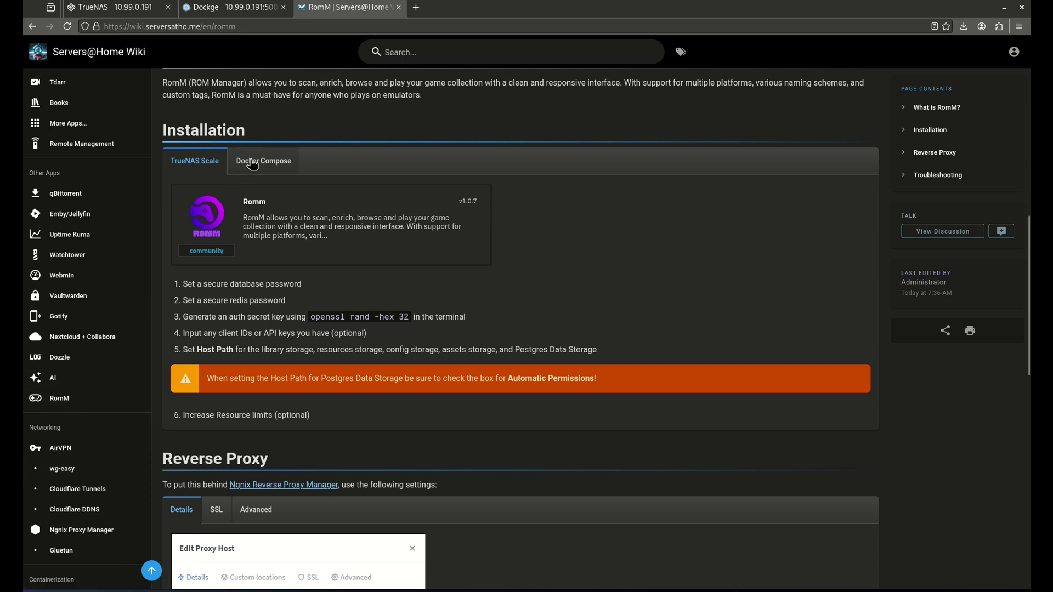
Read the RomM Docker Compose file on the wiki, then open TrueNAS's Datasets page
click(261, 162)
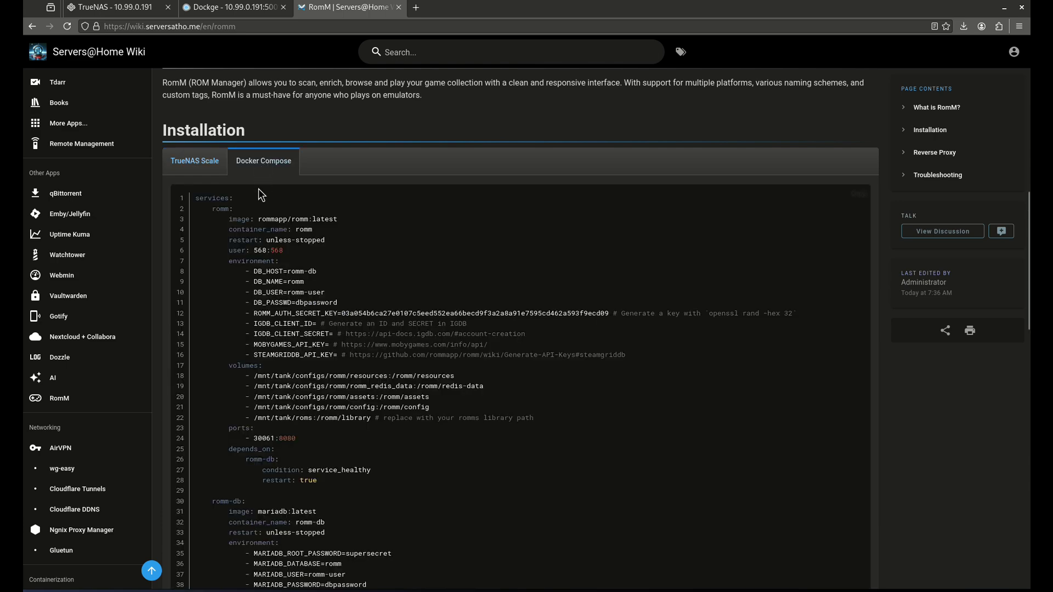
click(192, 164)
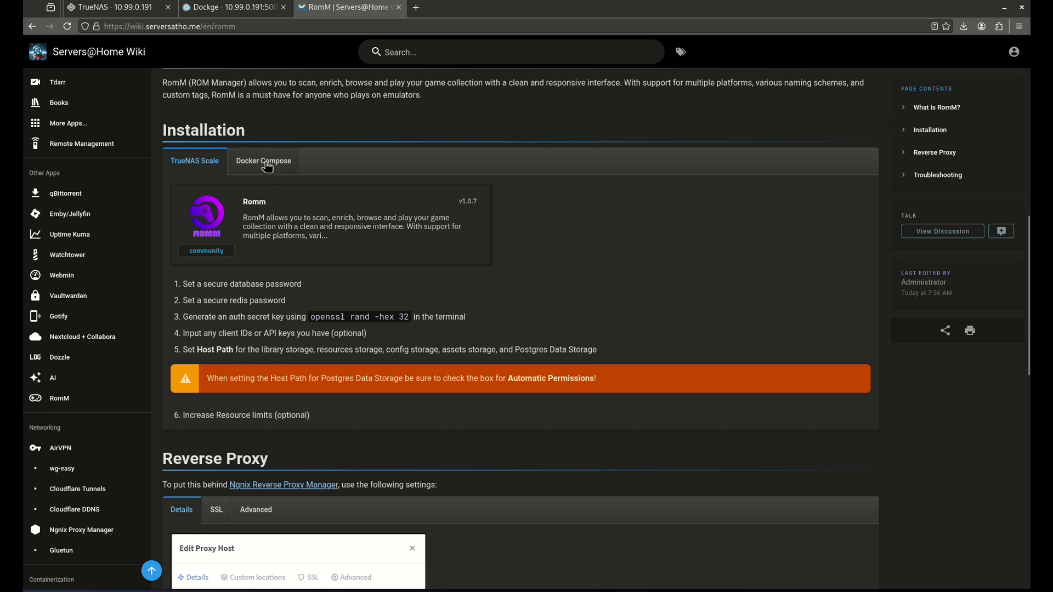
click(262, 162)
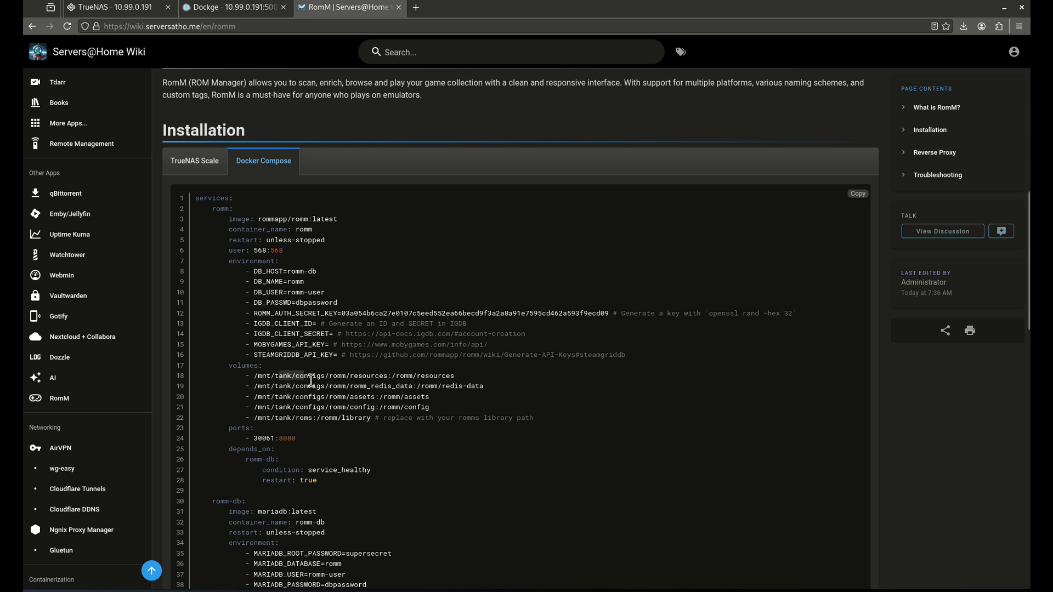
click(115, 7)
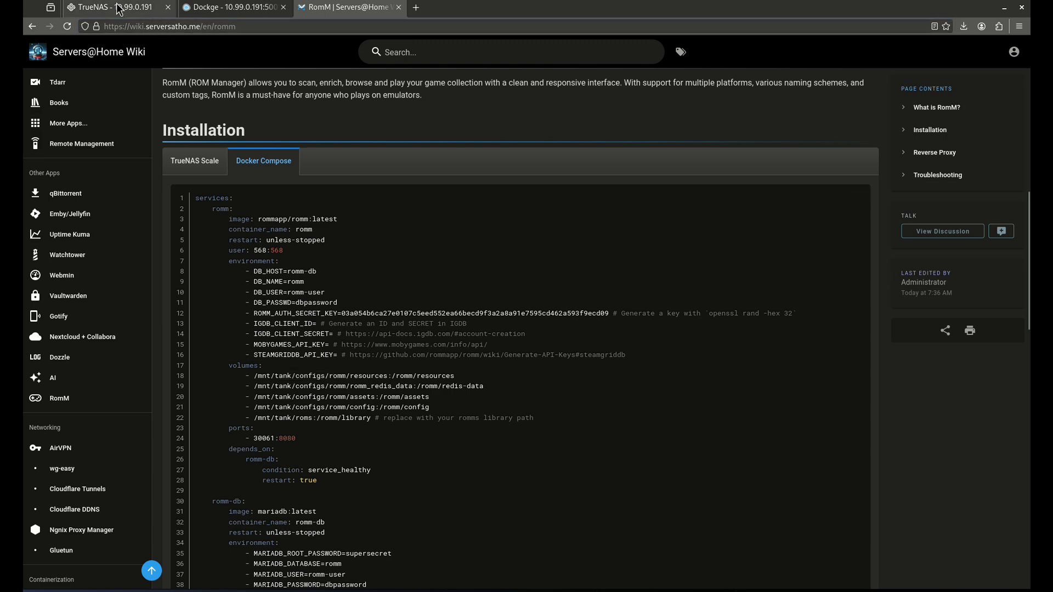
click(113, 121)
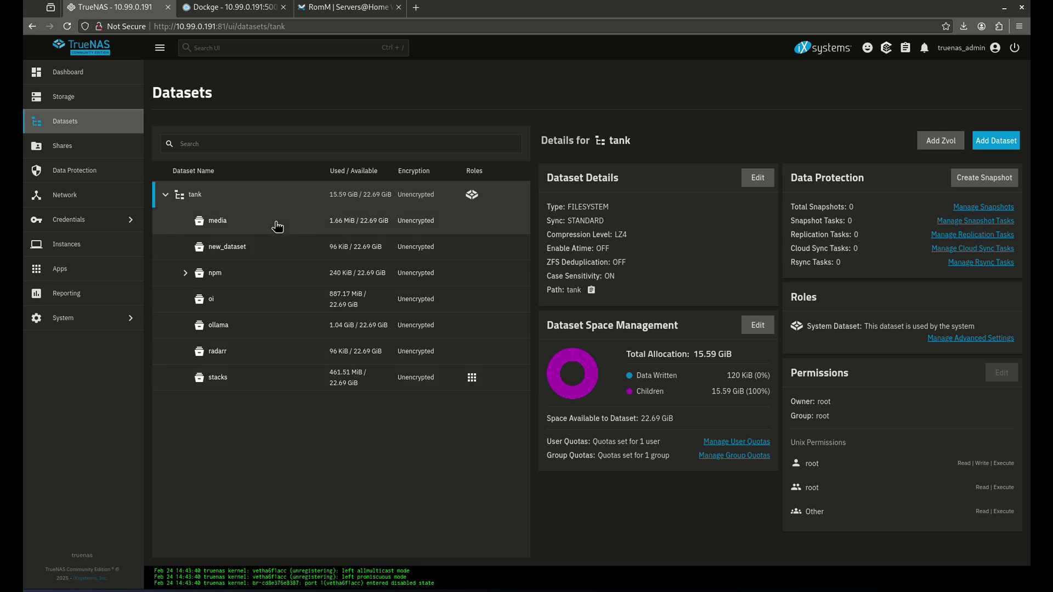
Create a configs dataset under tank using the Apps preset
click(989, 155)
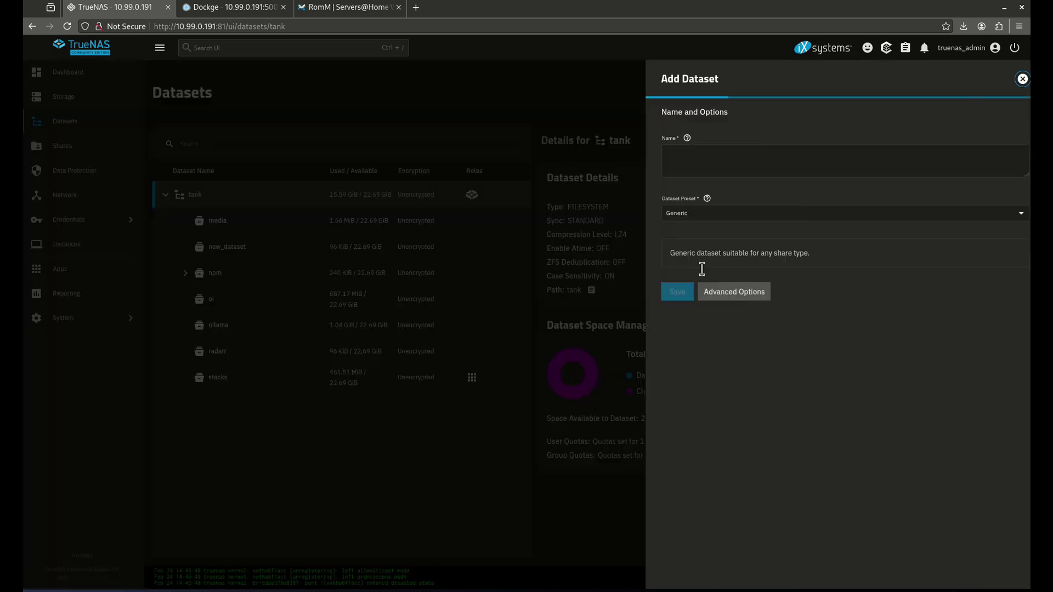
click(658, 239)
text(configs)
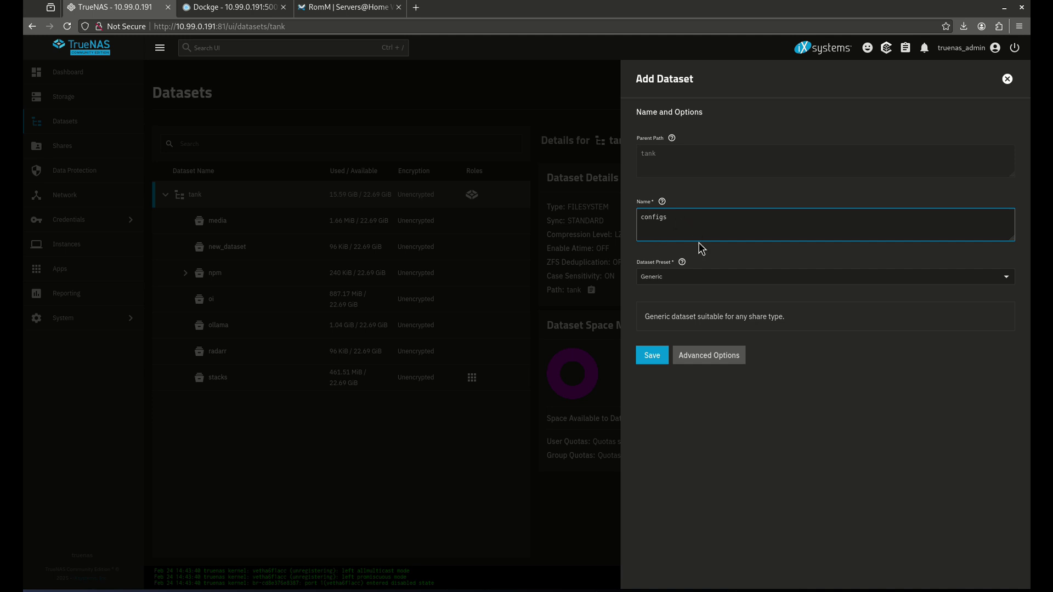
click(721, 276)
click(703, 346)
click(648, 367)
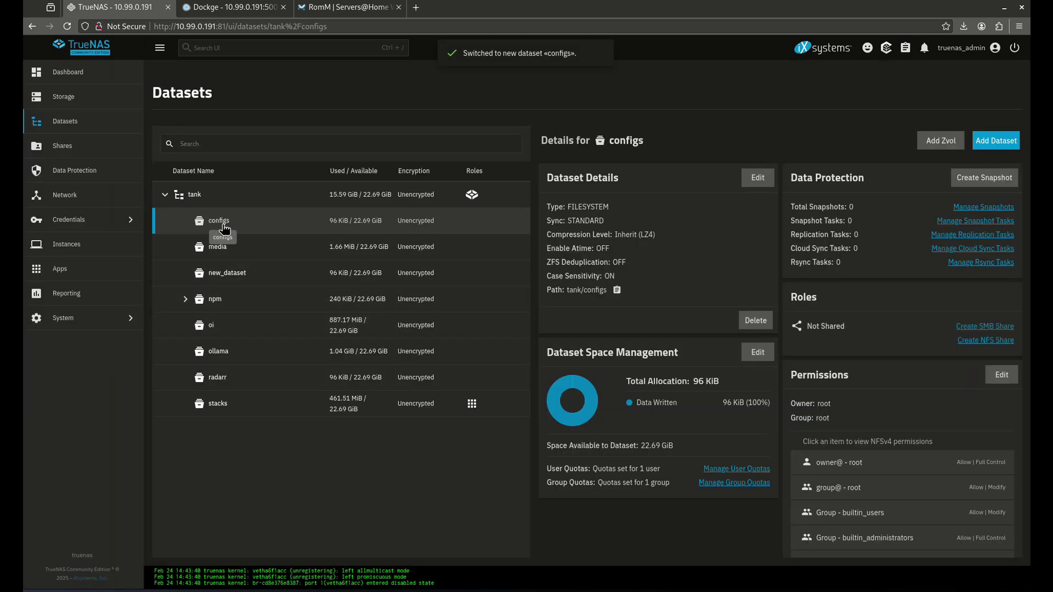
Add a romm child dataset inside configs with the Apps preset, skipping ACL setup
click(994, 142)
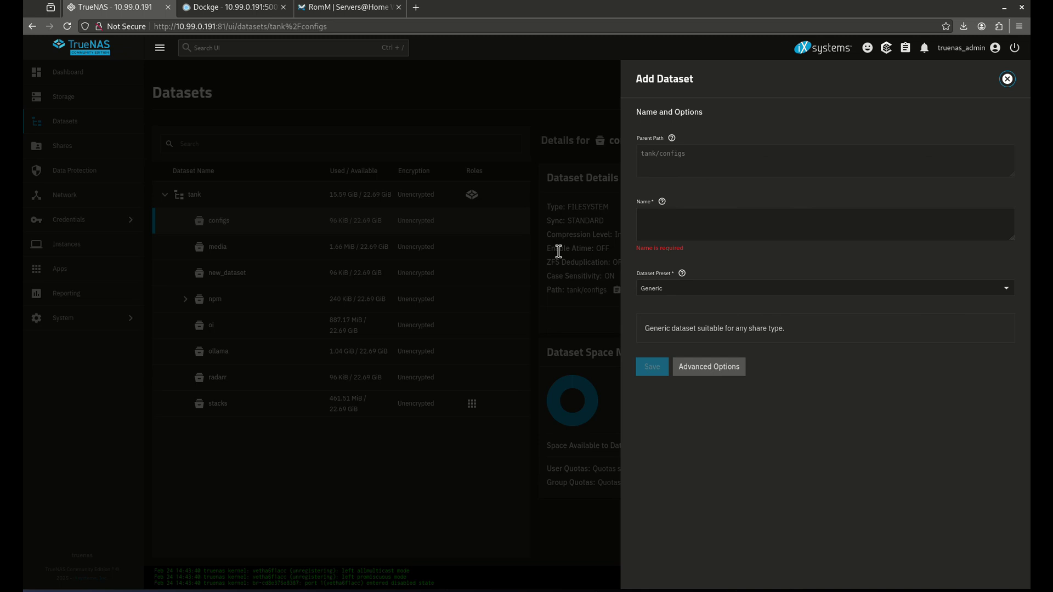
click(645, 234)
text(romm)
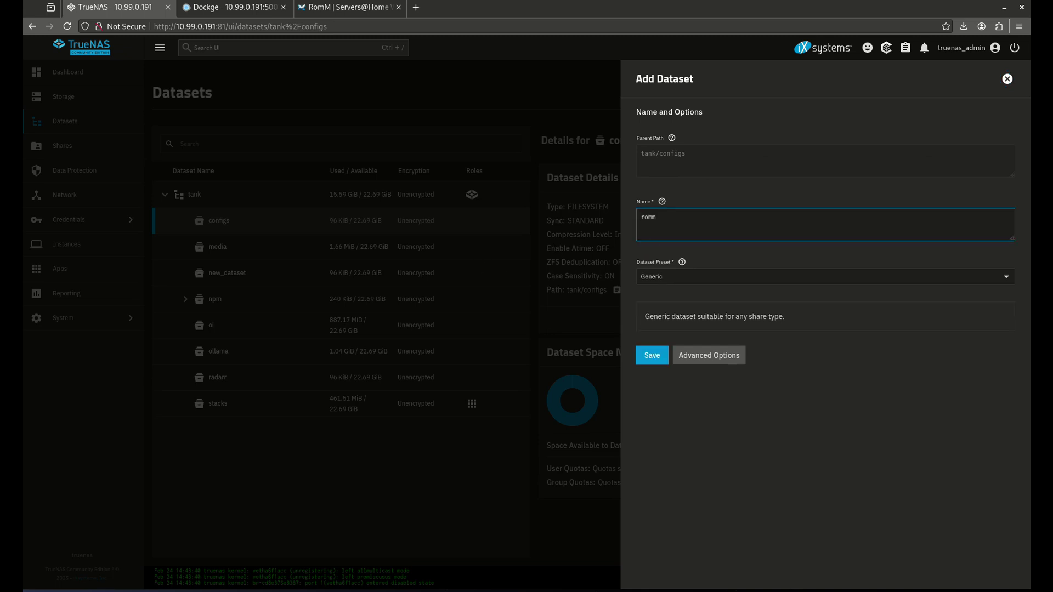
click(661, 277)
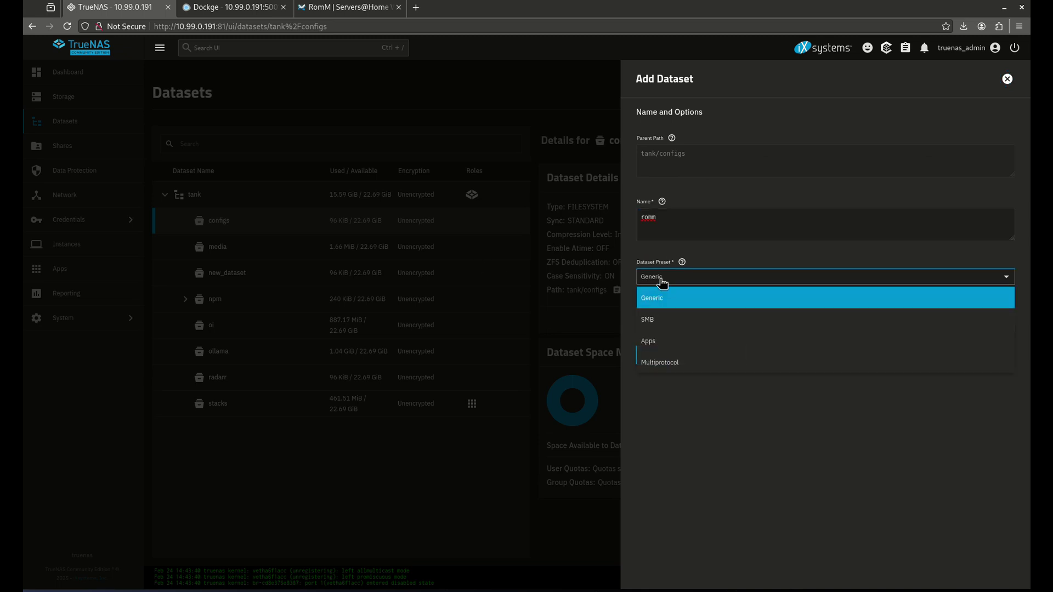
click(667, 341)
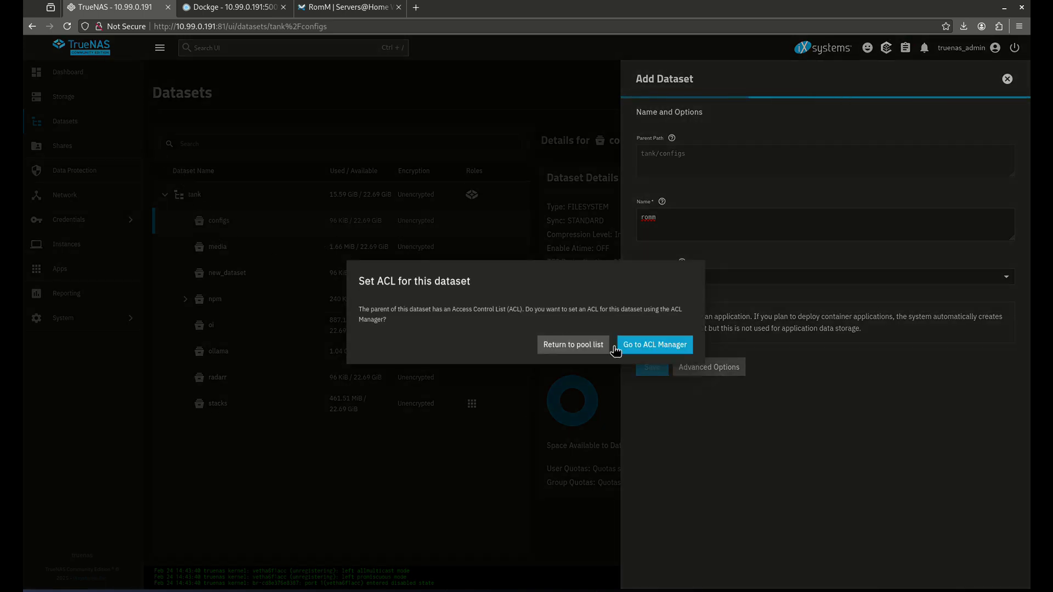
click(573, 345)
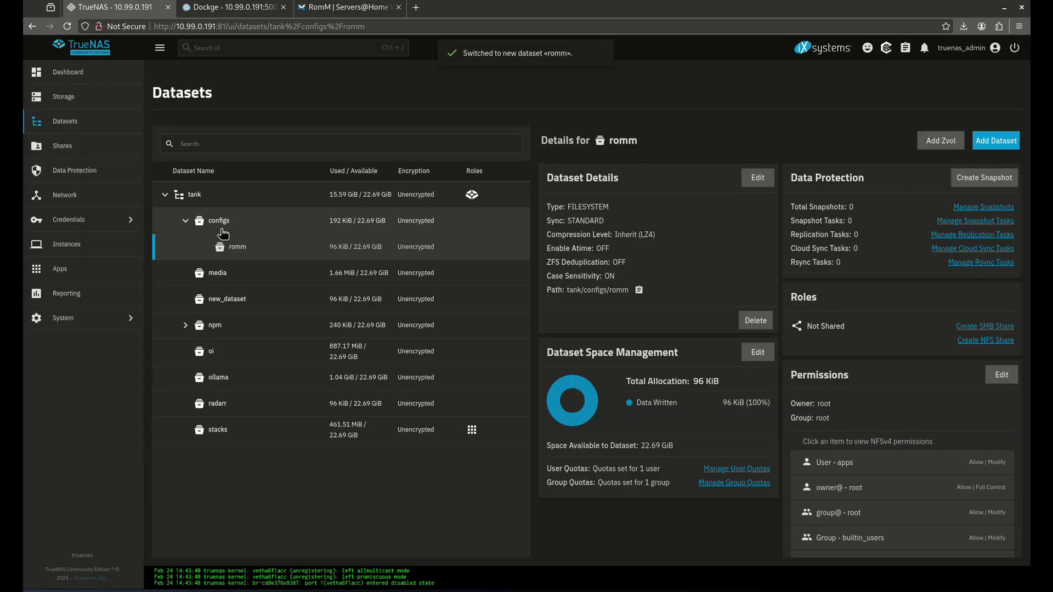
Check the romm dataset's details, then return to the RomM wiki page
scroll(603, 384, down, 2)
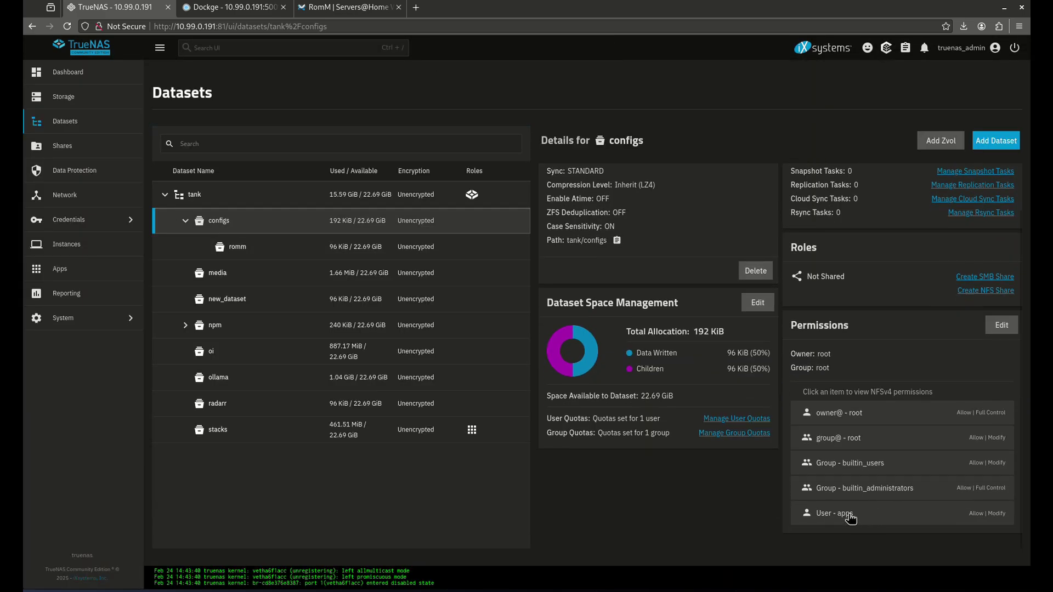
click(304, 248)
scroll(848, 465, down, 2)
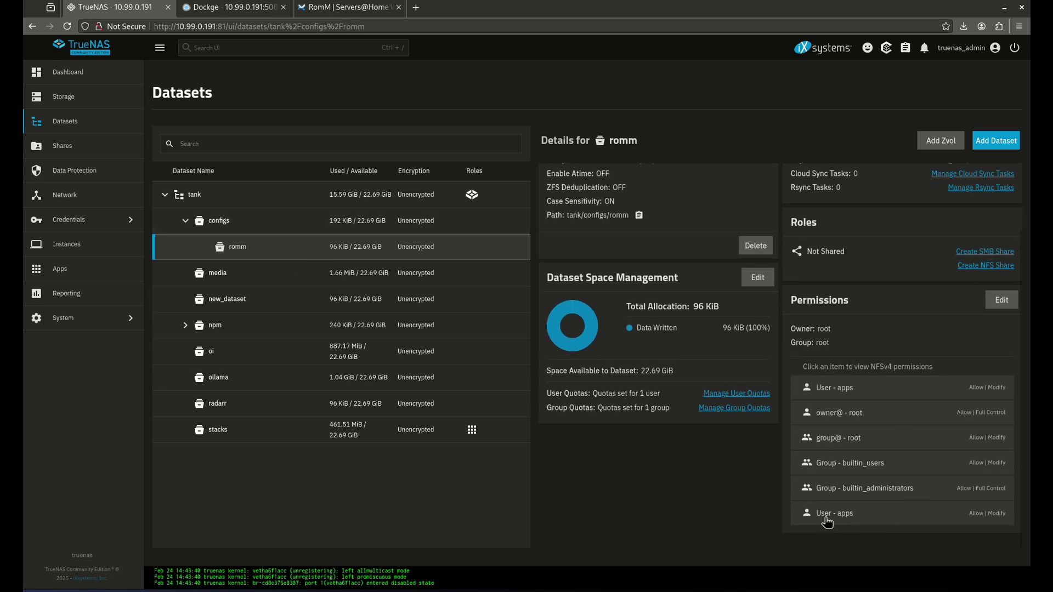
click(346, 8)
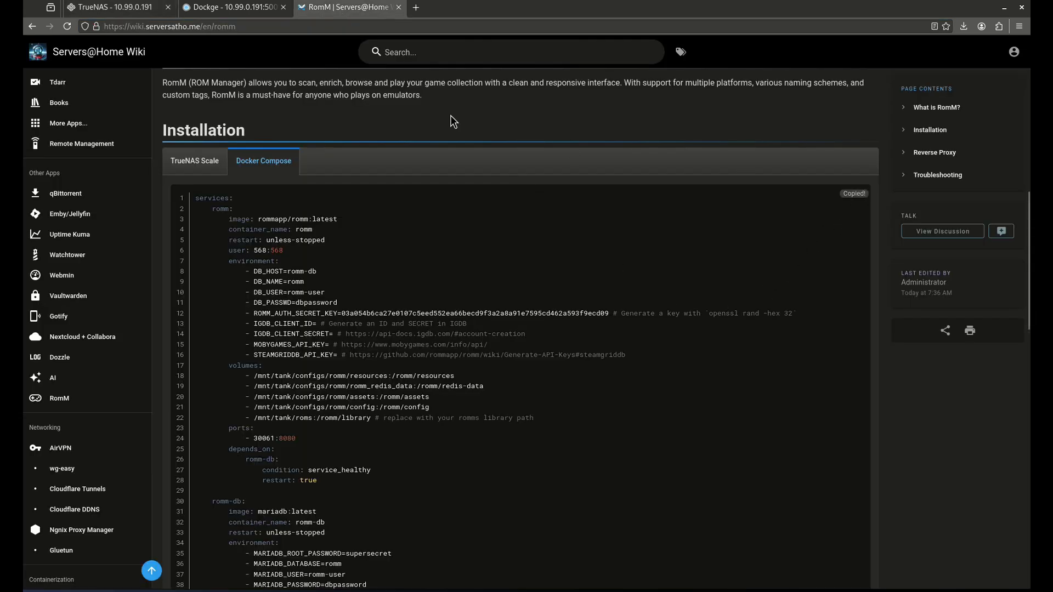
Start a new Dockge compose stack named romm
click(242, 9)
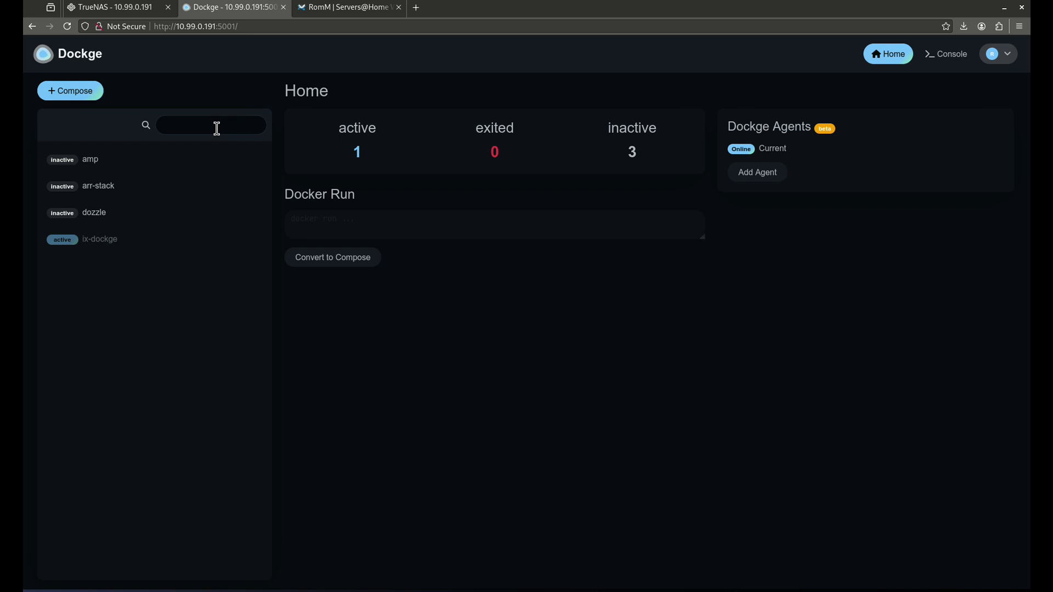
click(70, 92)
click(365, 194)
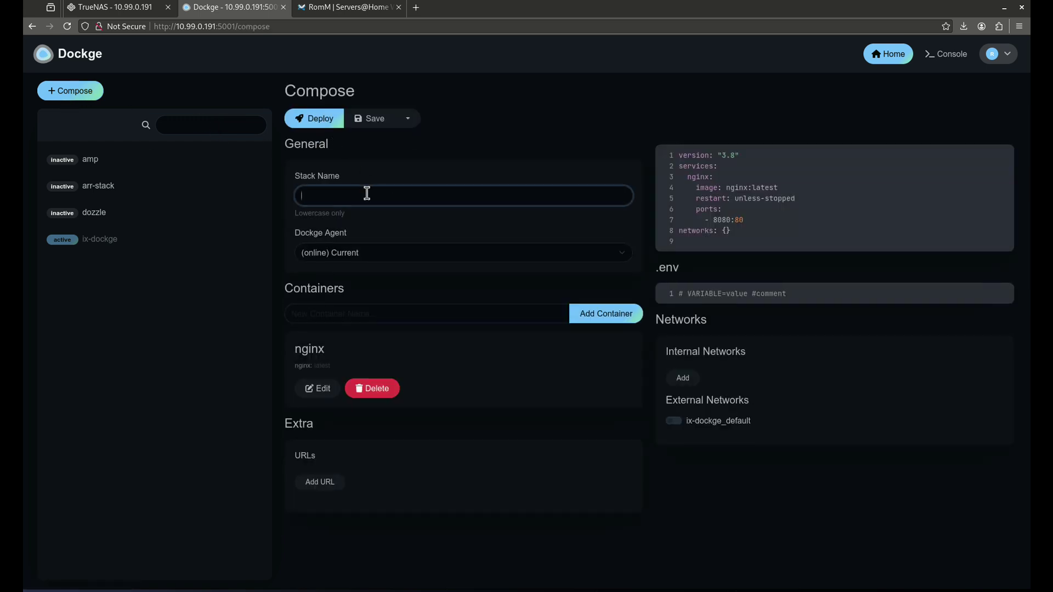
text(romm)
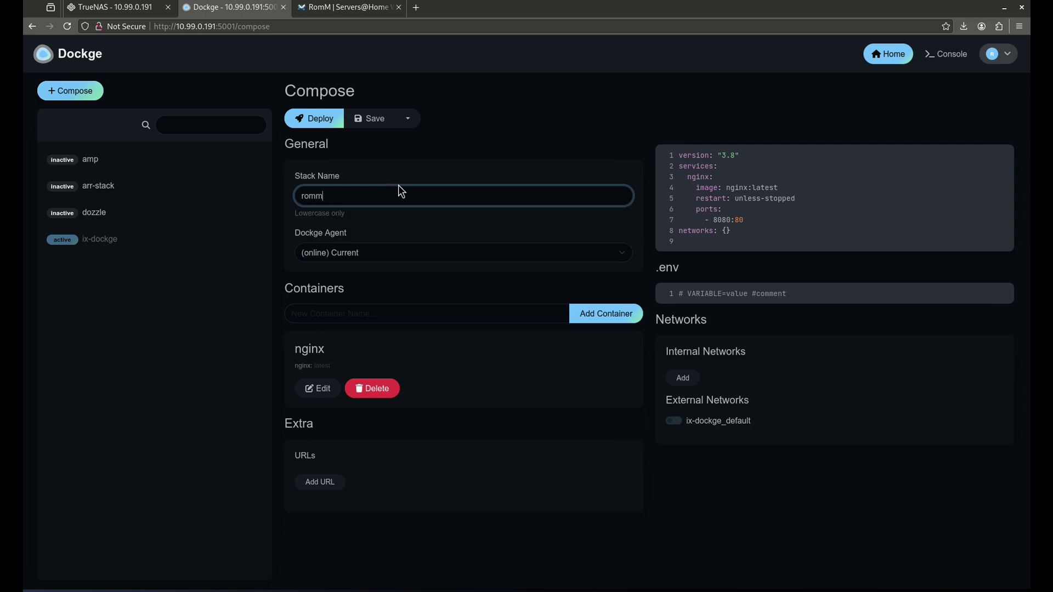
Replace the default compose file with the pasted RomM compose and mark its openssl key command
click(761, 235)
key(ctrl+a)
key(ctrl+v)
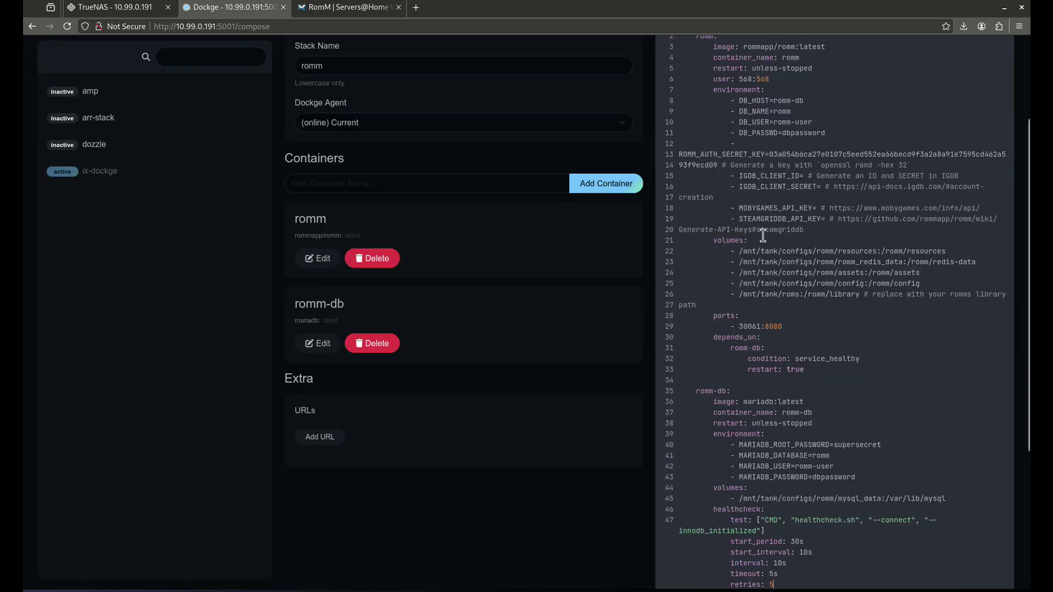
scroll(735, 268, up, 3)
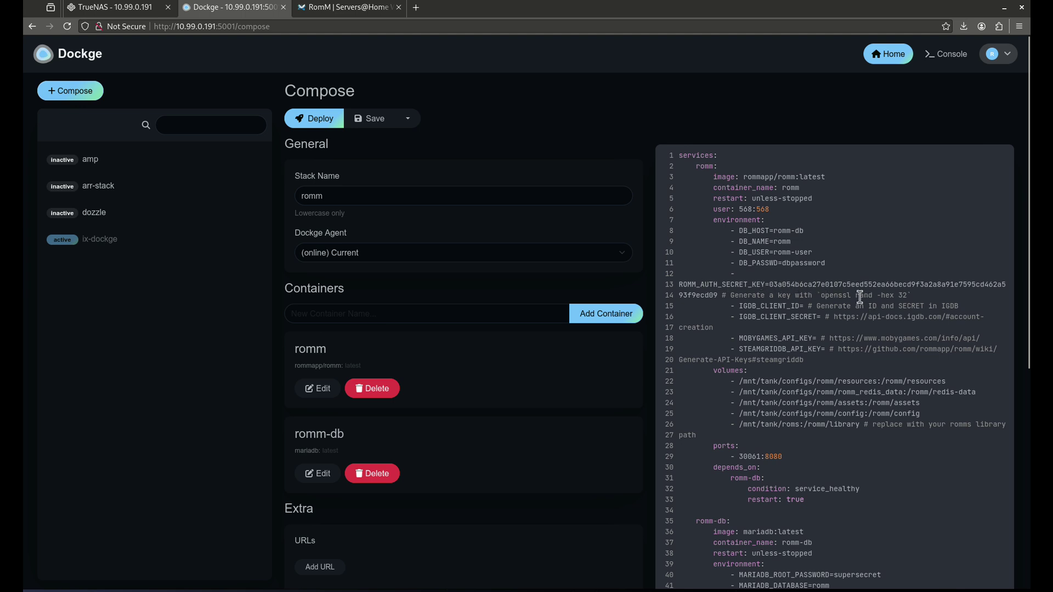
drag(830, 296, 910, 298)
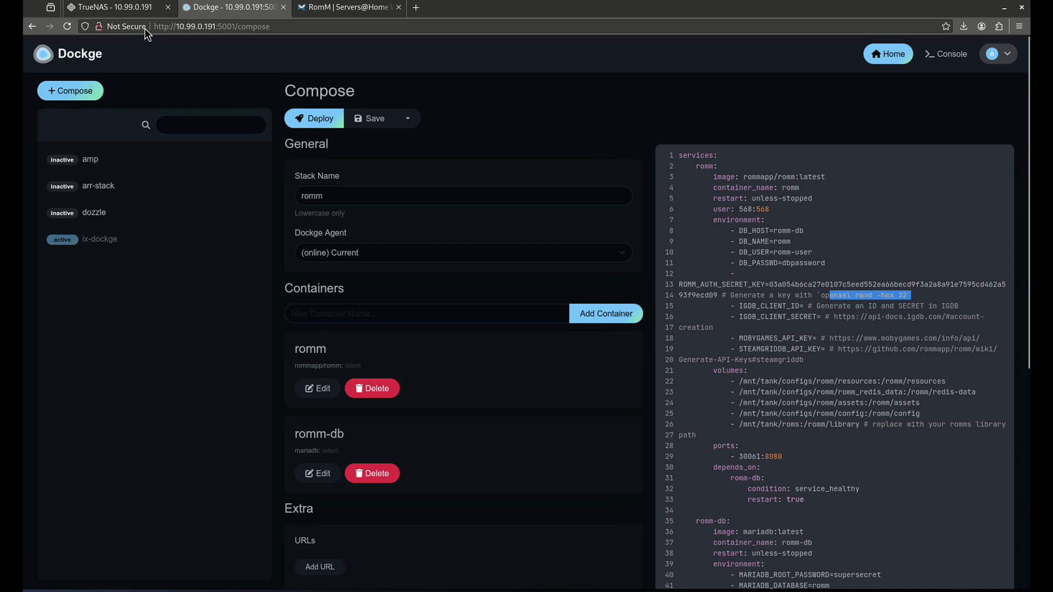
click(131, 7)
Add a roms dataset under tank with the Apps preset, then return to Dockge
click(282, 195)
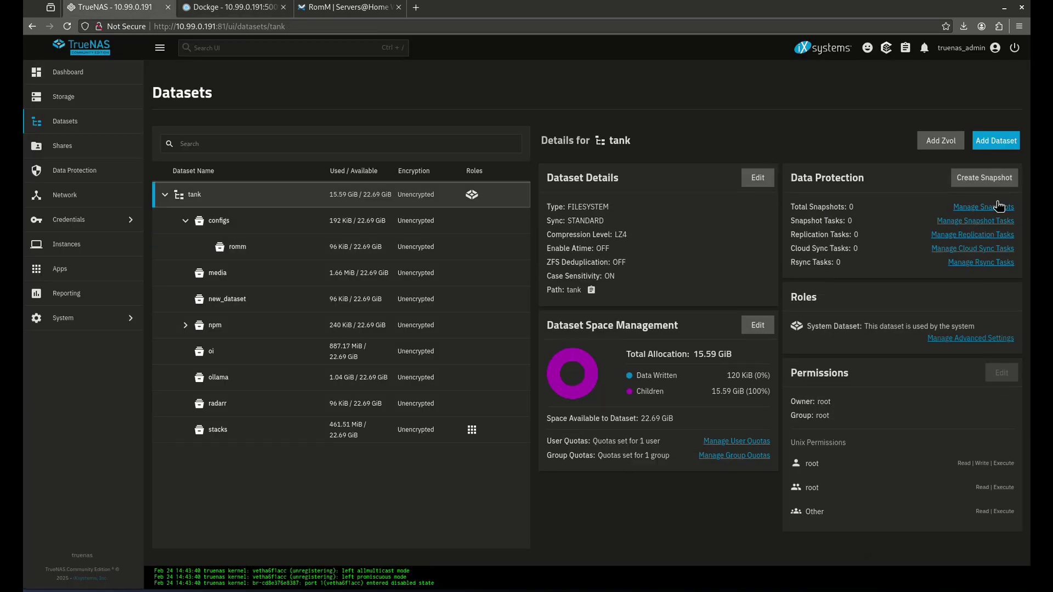
click(990, 158)
click(713, 232)
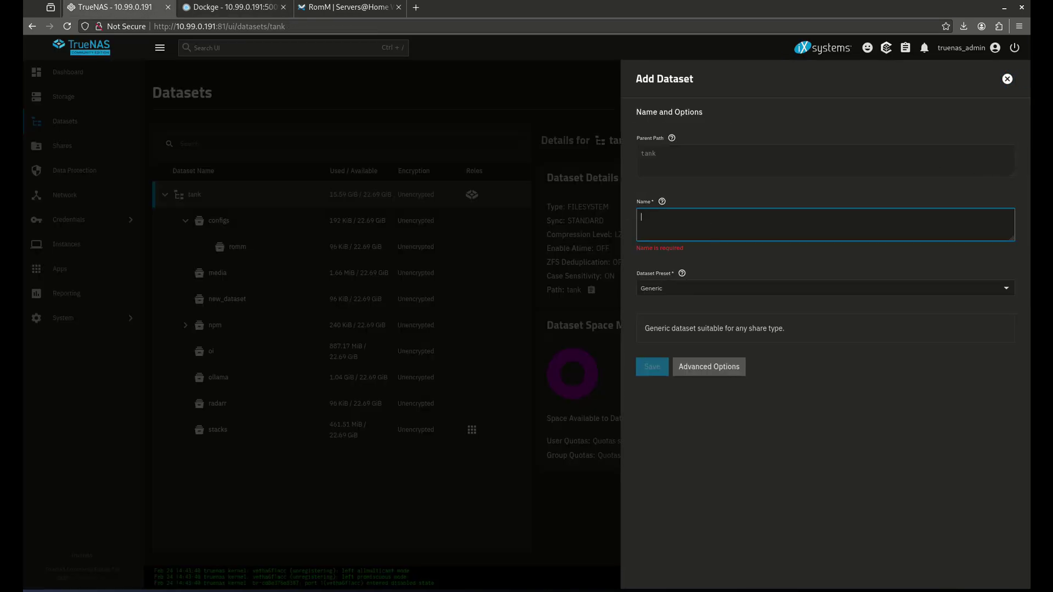
text(roms)
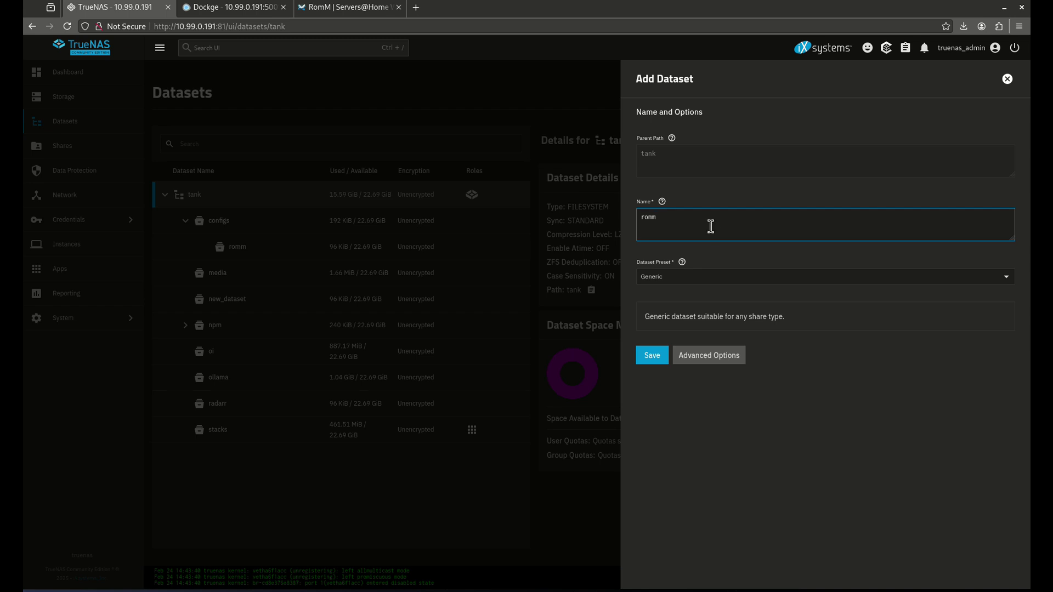
click(731, 279)
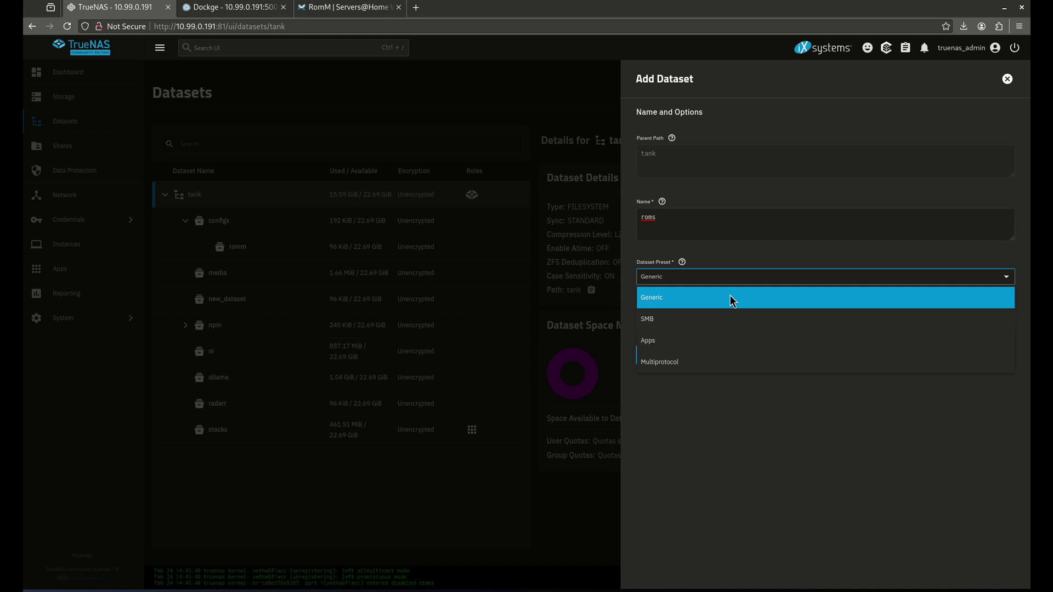
click(712, 319)
click(659, 367)
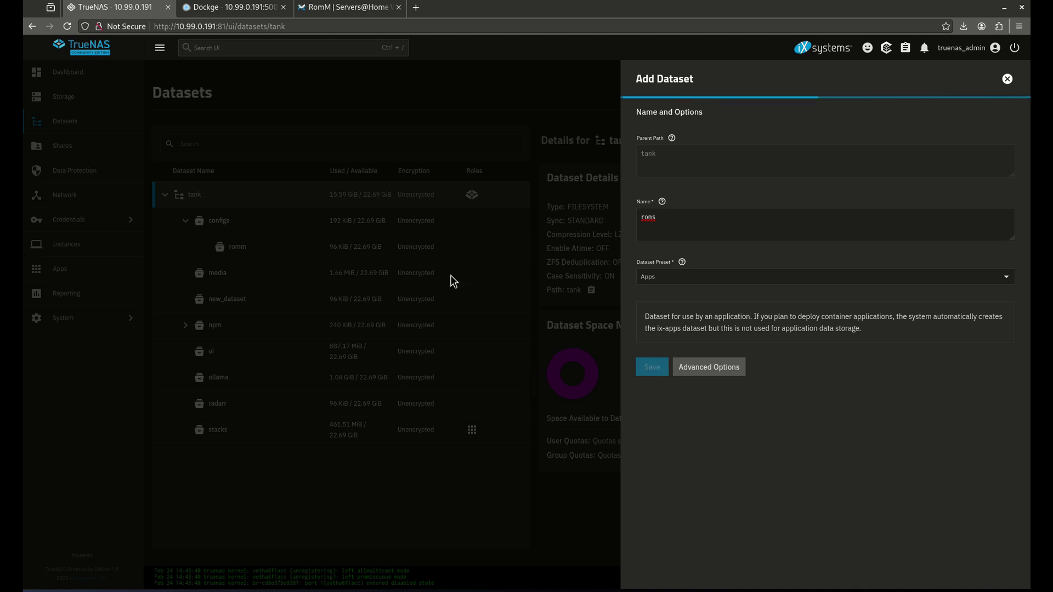
click(249, 7)
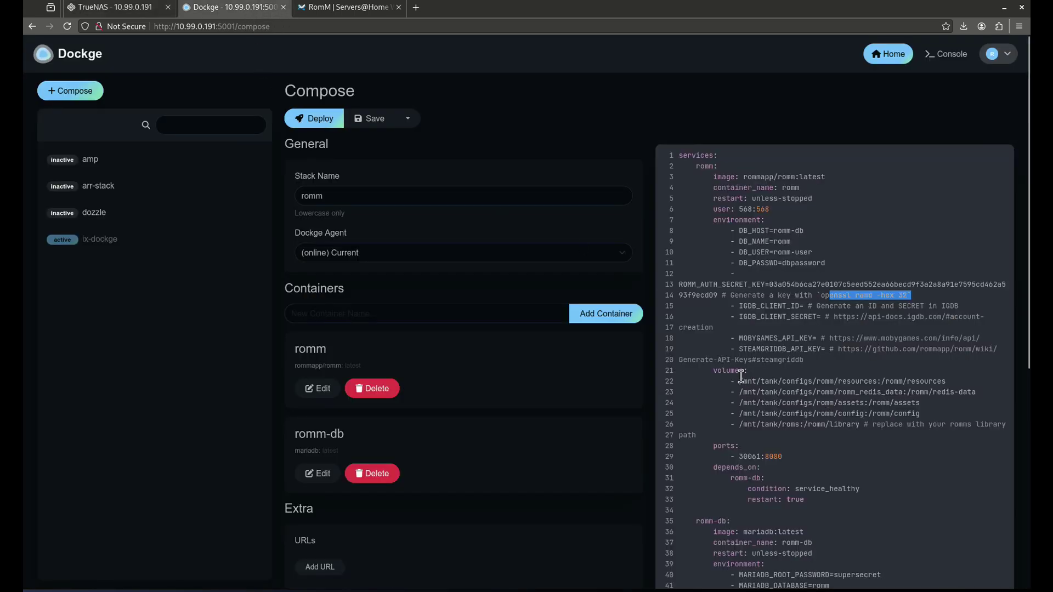
scroll(741, 376, down, 3)
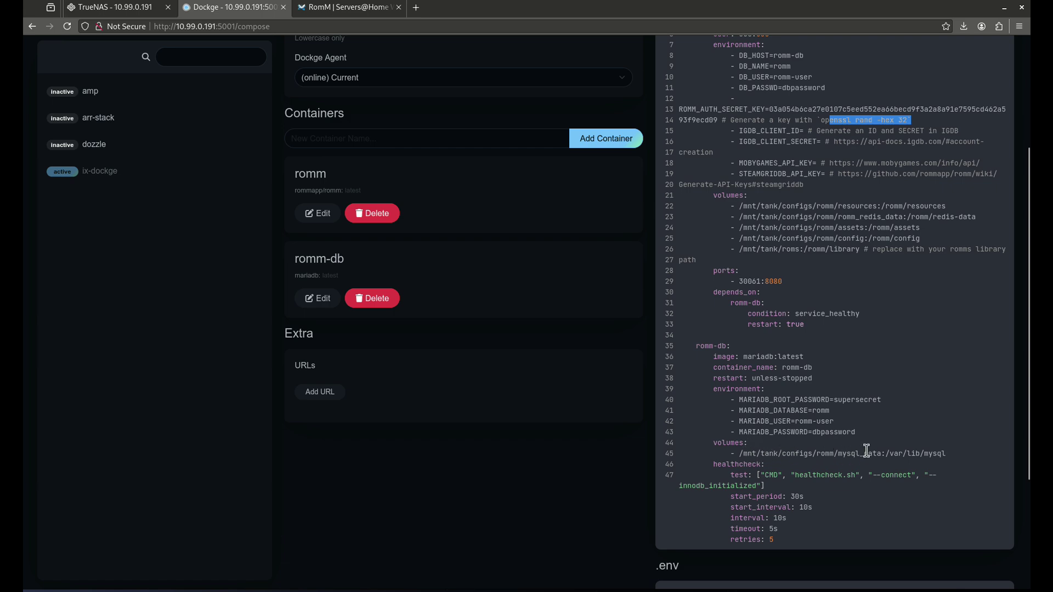
scroll(813, 484, down, 3)
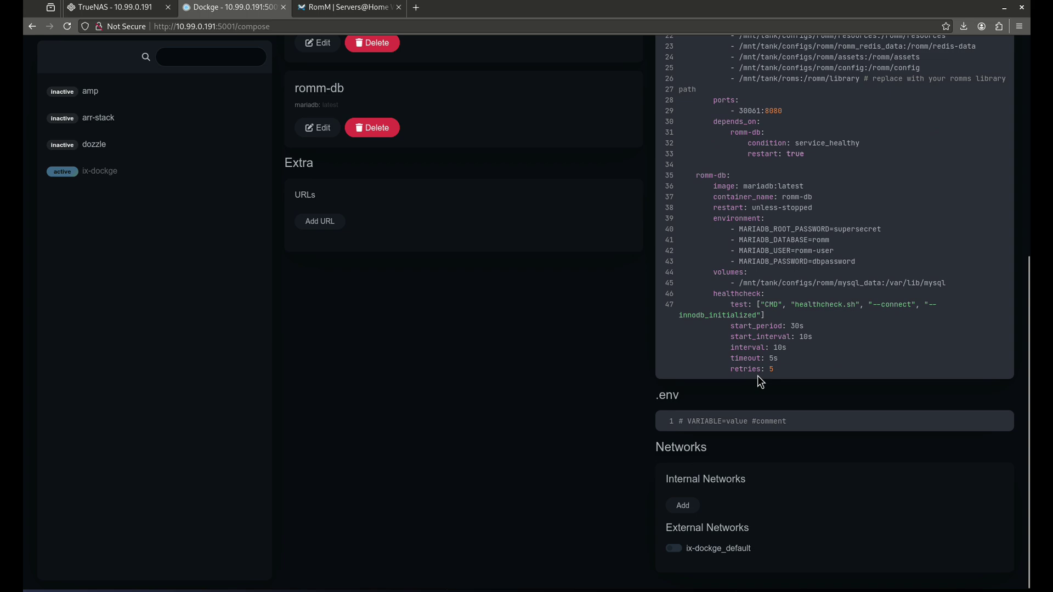
scroll(764, 375, up, 7)
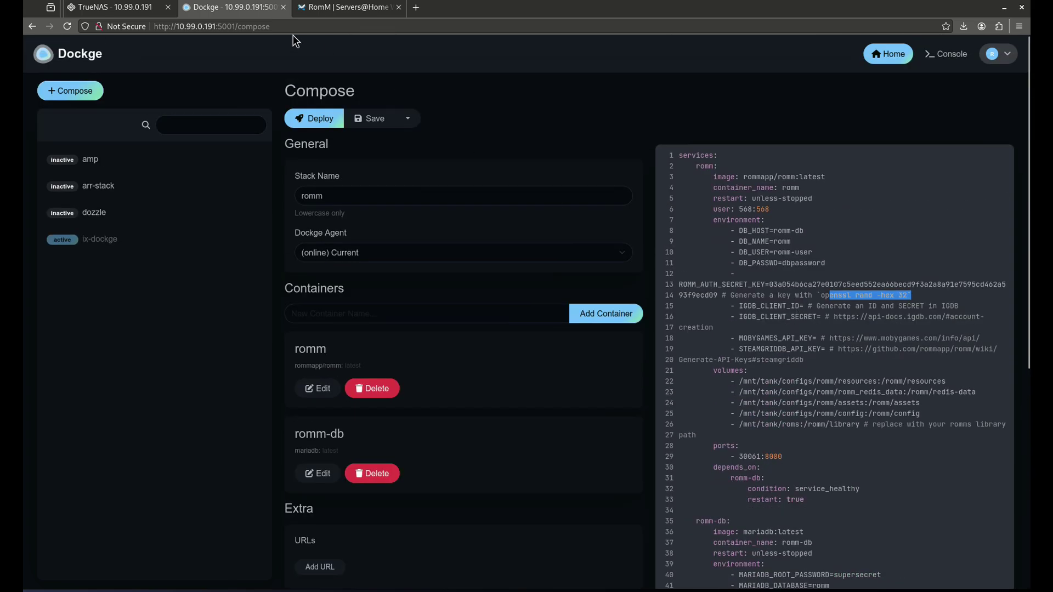
Deploy the drafted romm stack from Dockge's compose editor
click(101, 8)
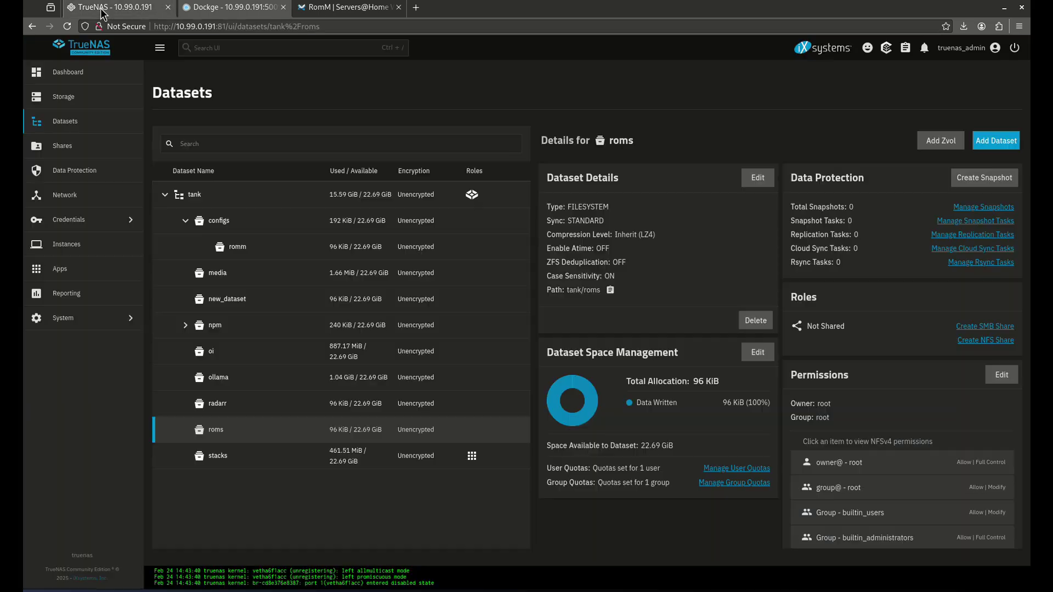
click(257, 11)
click(318, 123)
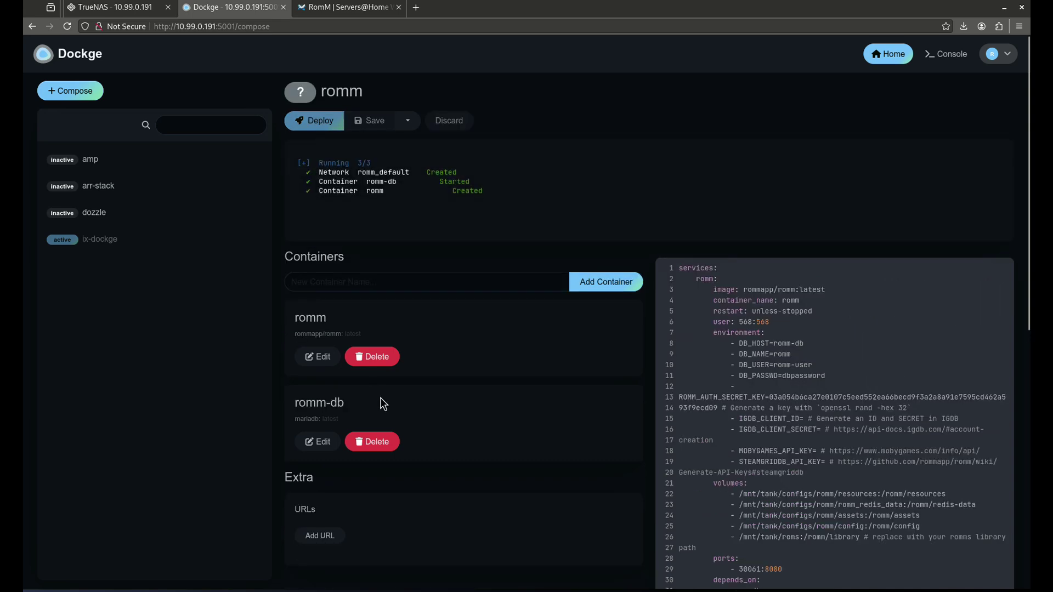
click(80, 414)
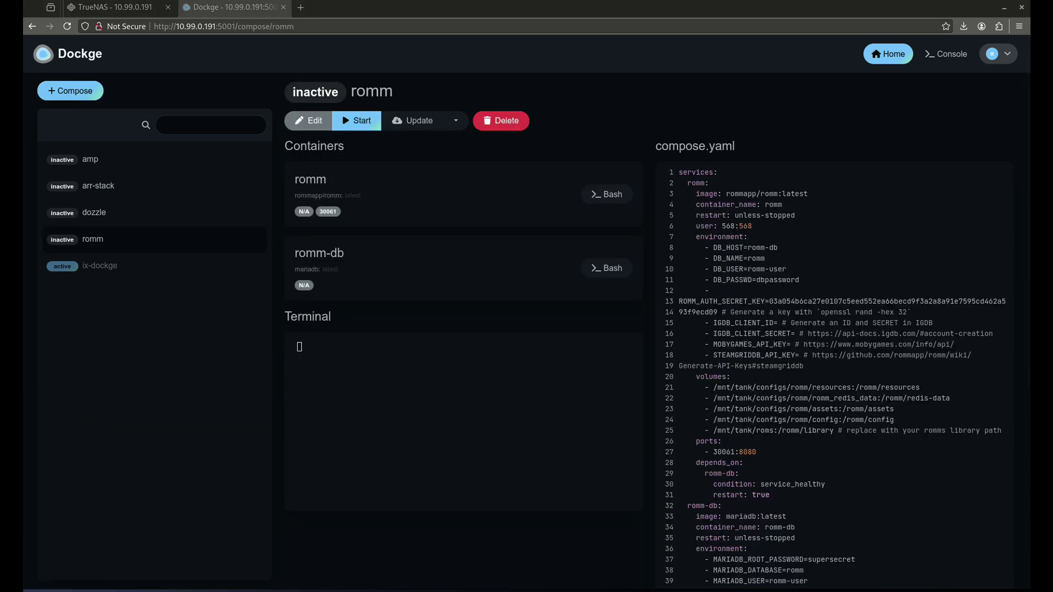
click(122, 10)
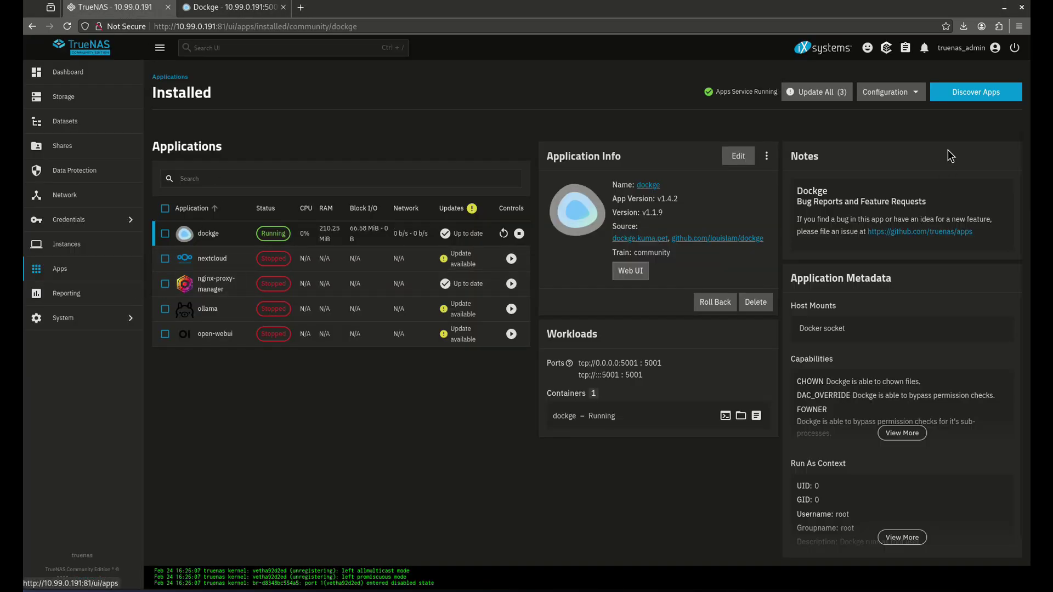
Search Discover Apps for romm and start installing the Romm app
click(964, 94)
click(247, 148)
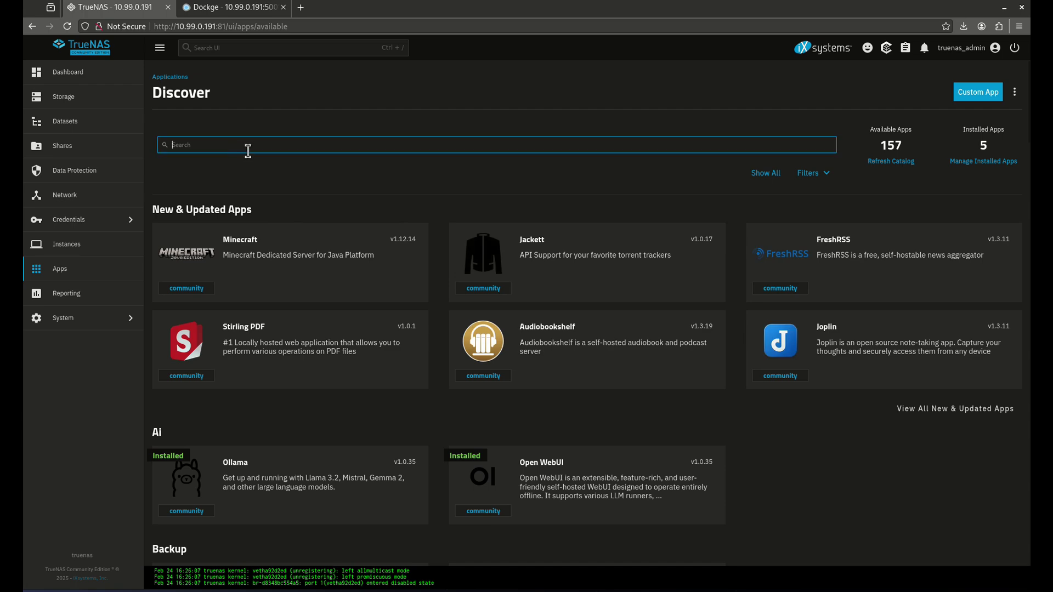
text(romm)
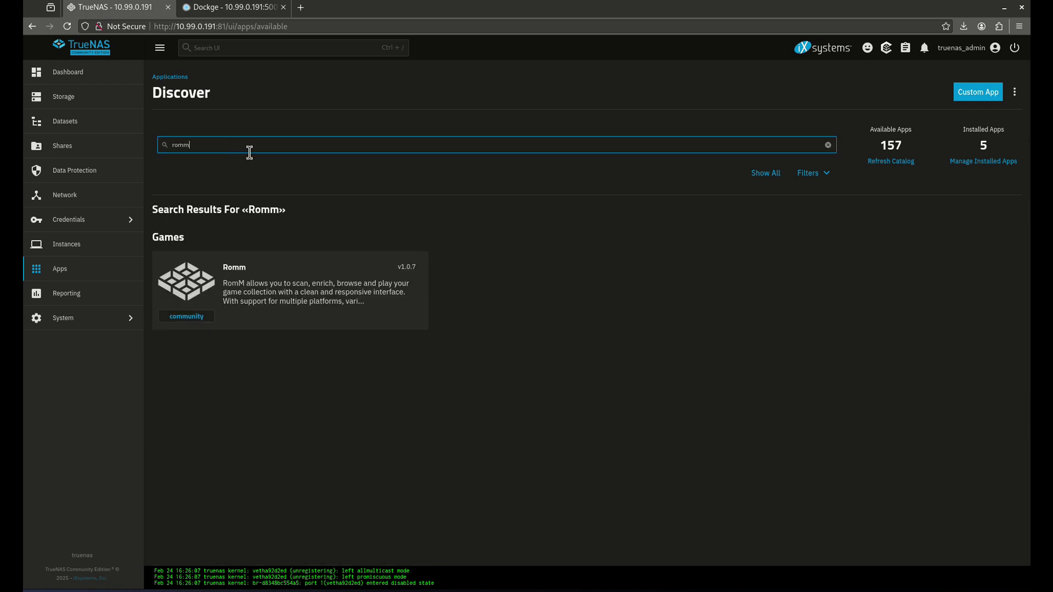
click(295, 303)
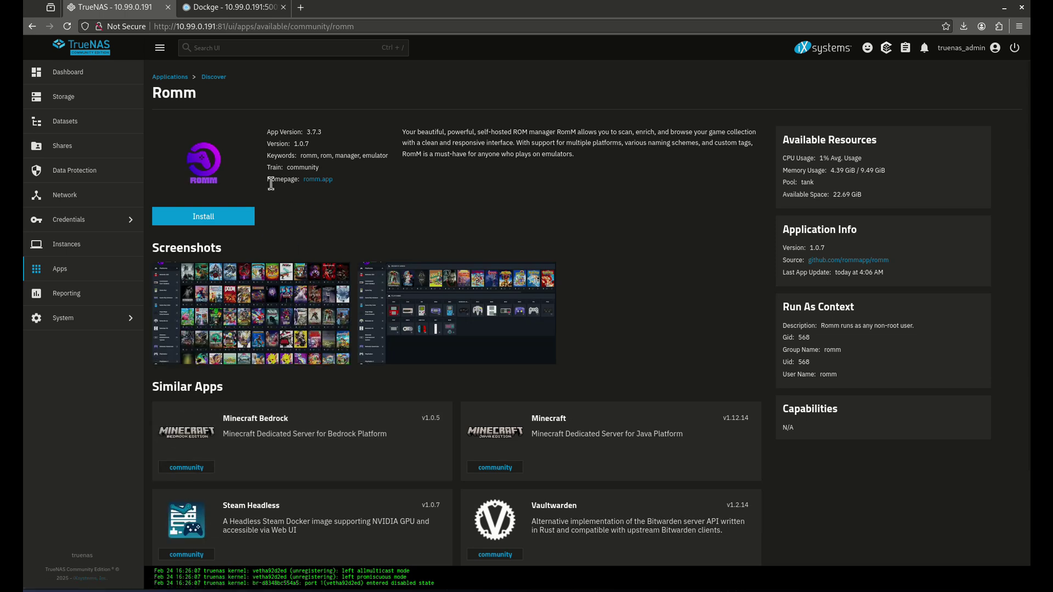
click(236, 216)
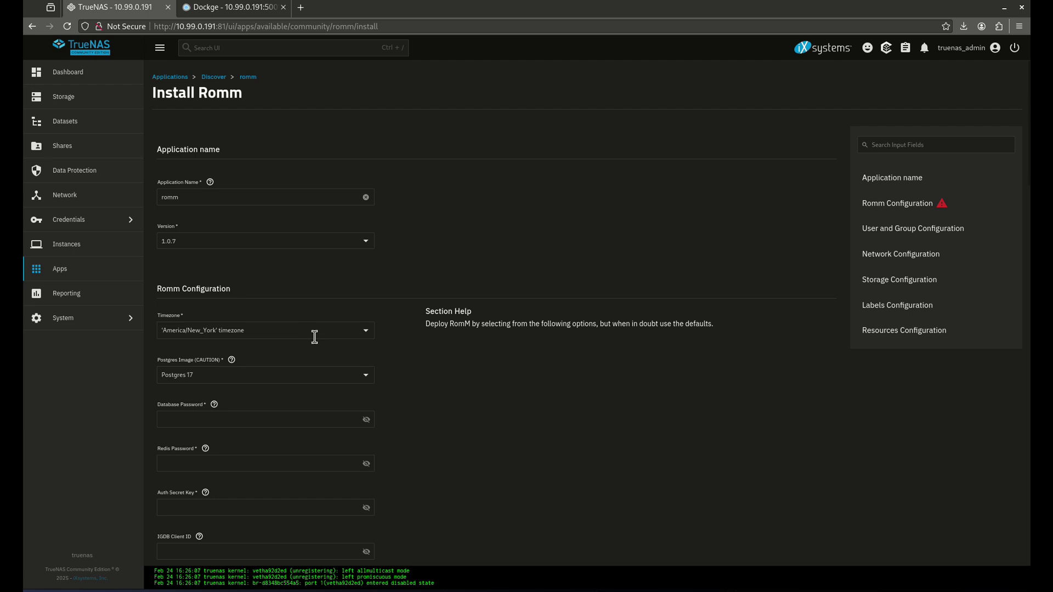
Enter the database and Redis passwords in the Romm install form
scroll(278, 306, down, 2)
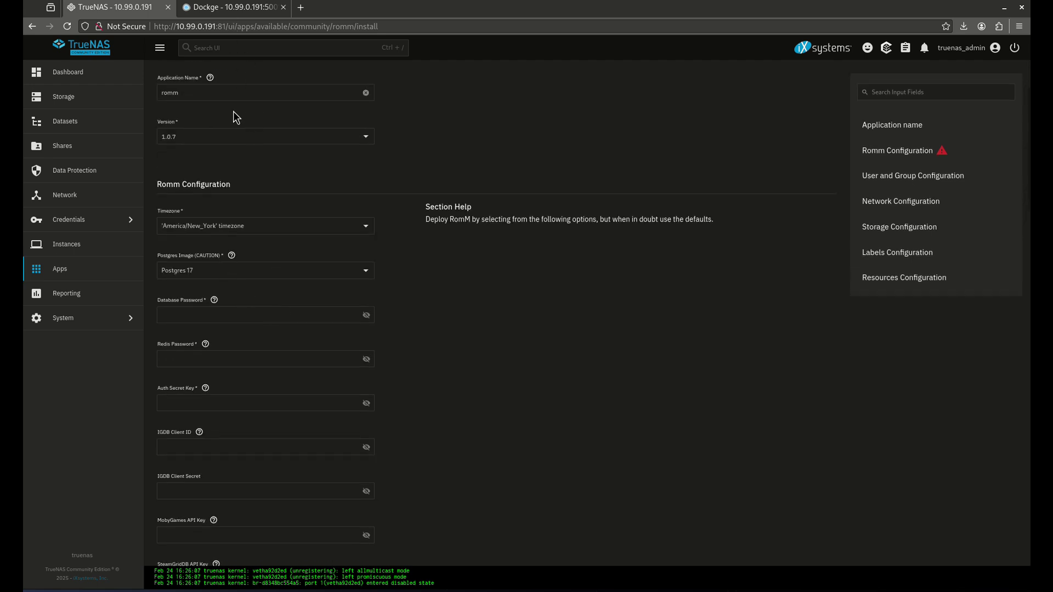
scroll(250, 258, down, 1)
click(235, 267)
text(ro)
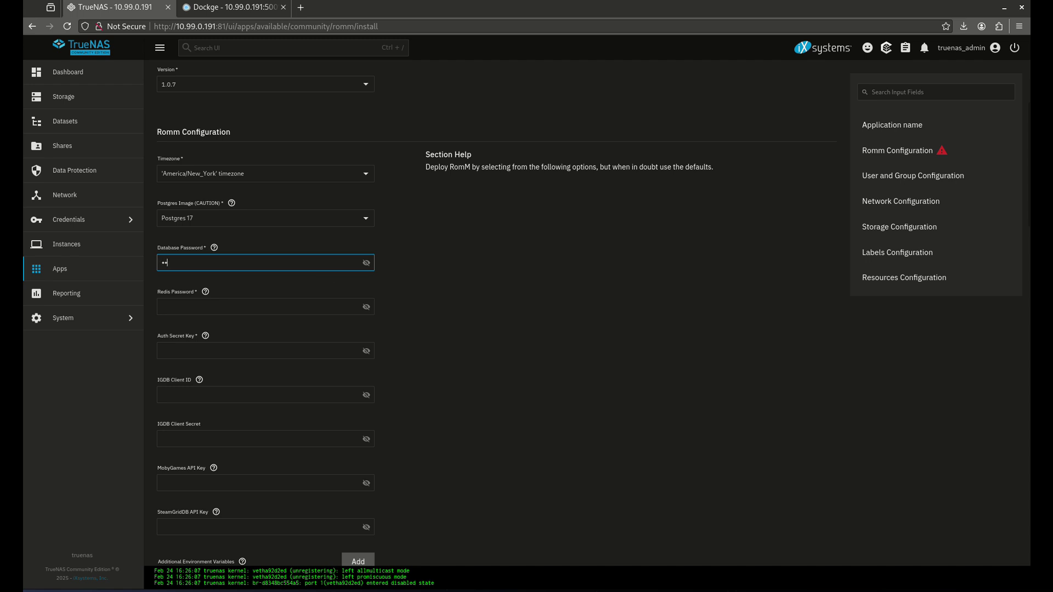
text(mm)
click(257, 307)
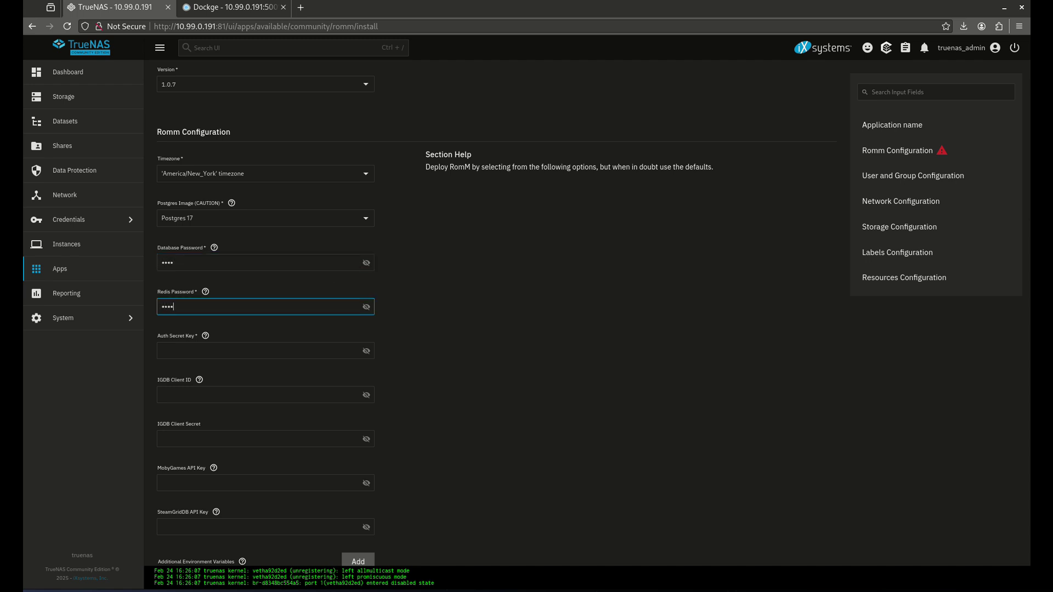
text(romm)
key(Tab)
key(Tab)
key(Tab)
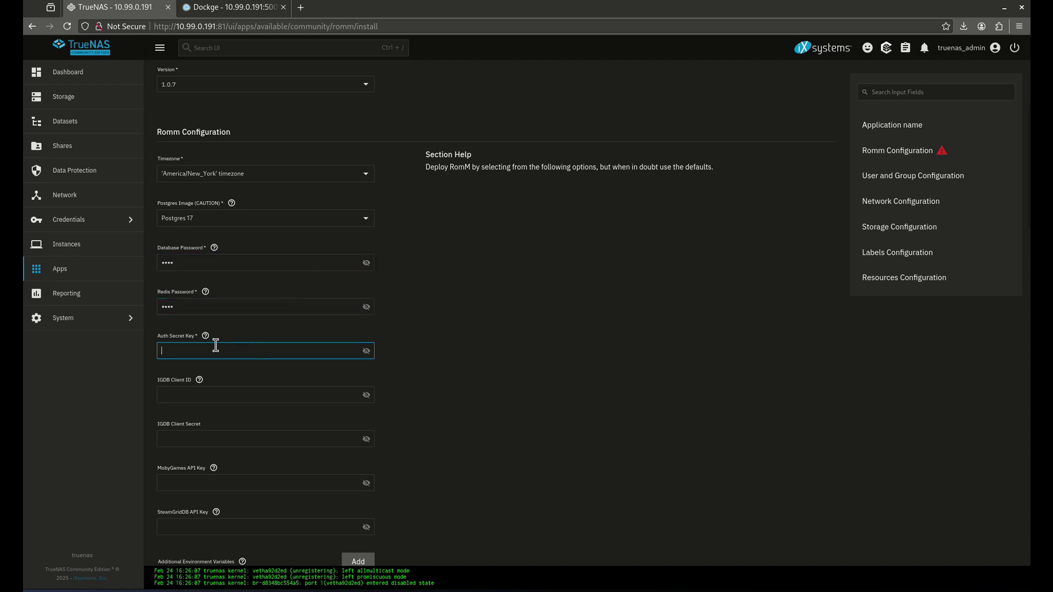
Copy the ROMM_AUTH_SECRET_KEY value from Dockge's compose file into Auth Secret Key
click(233, 7)
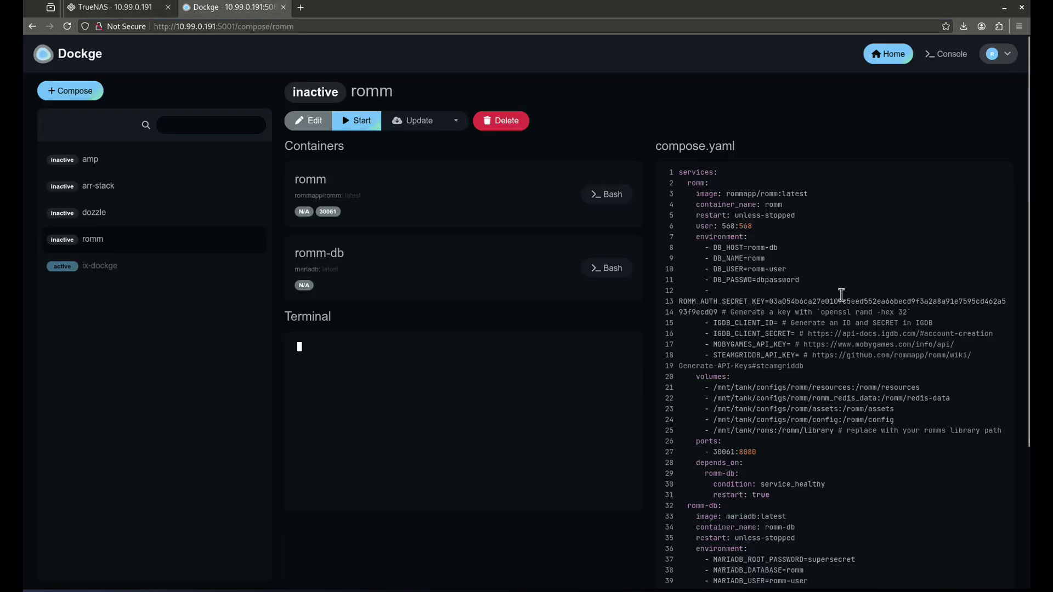
double_click(789, 297)
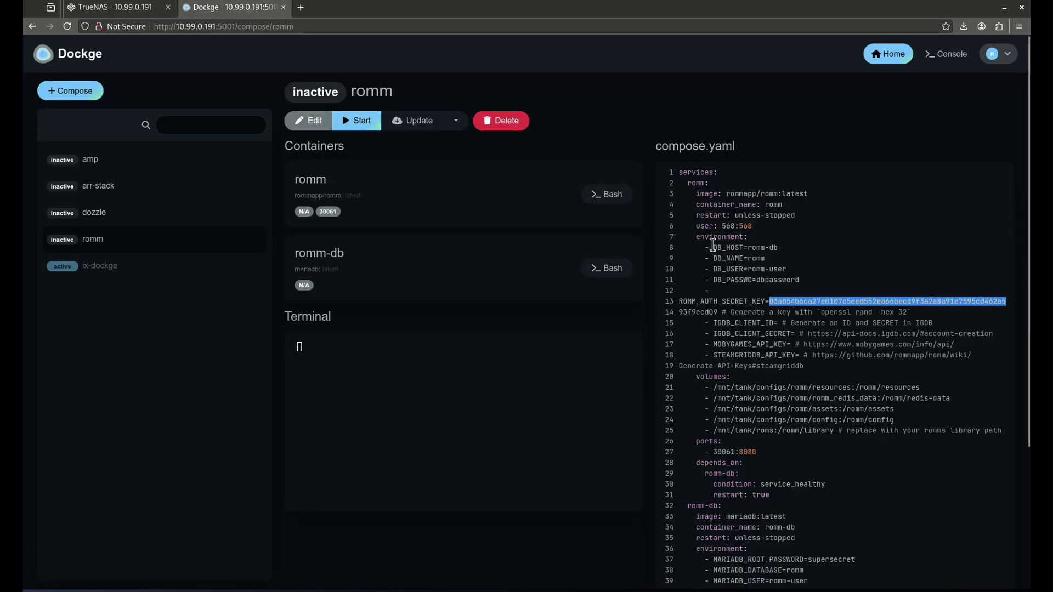
click(112, 8)
key(ctrl+v)
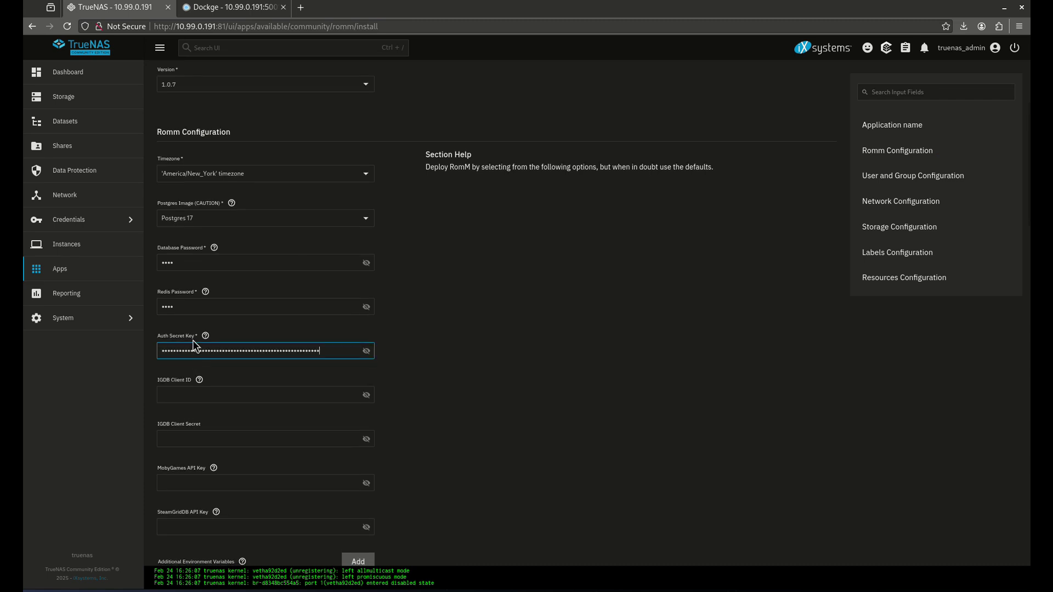
scroll(192, 339, down, 2)
Scroll to Storage Configuration and compare it with the compose.yaml volume paths in Dockge
scroll(190, 338, down, 6)
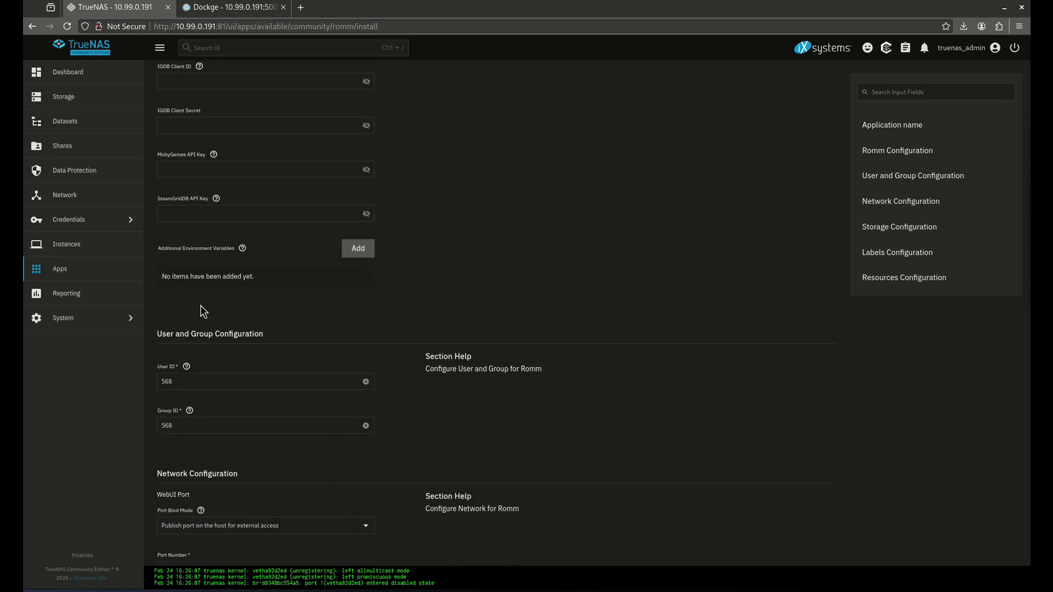
scroll(178, 279, down, 3)
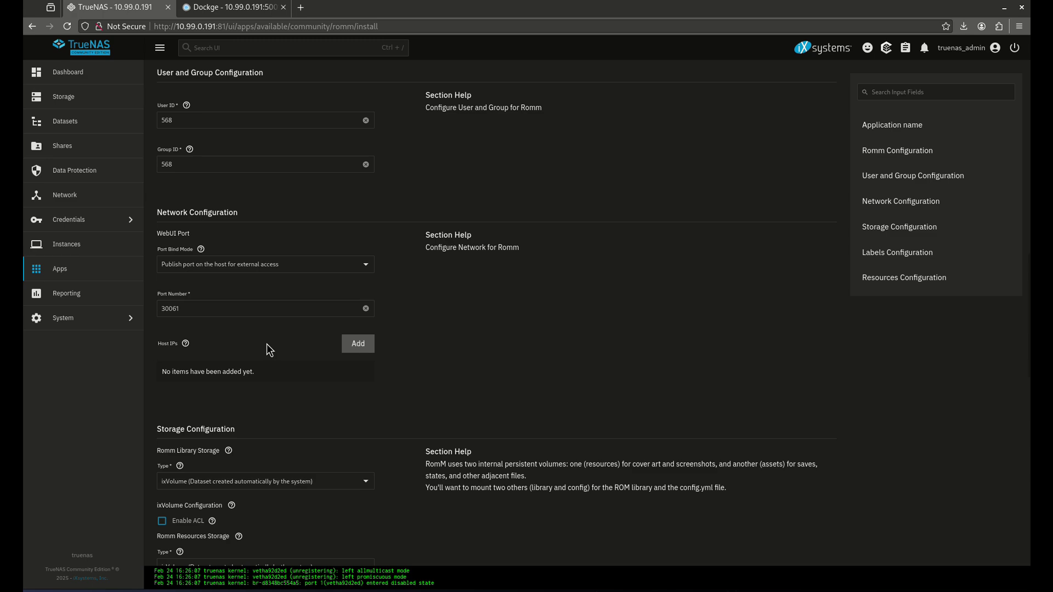
scroll(251, 329, down, 3)
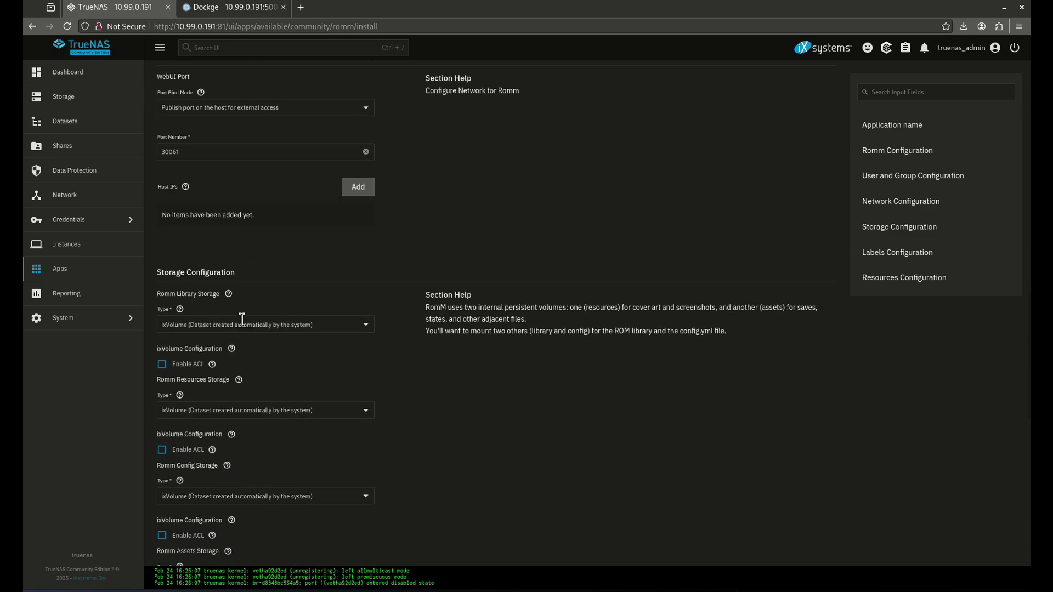
scroll(253, 308, down, 3)
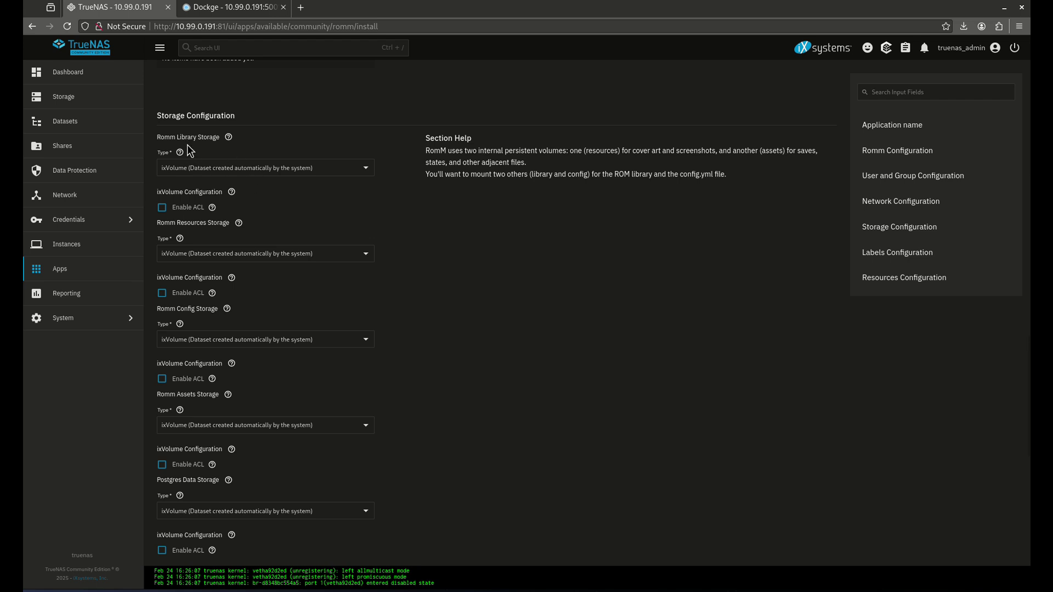
click(230, 7)
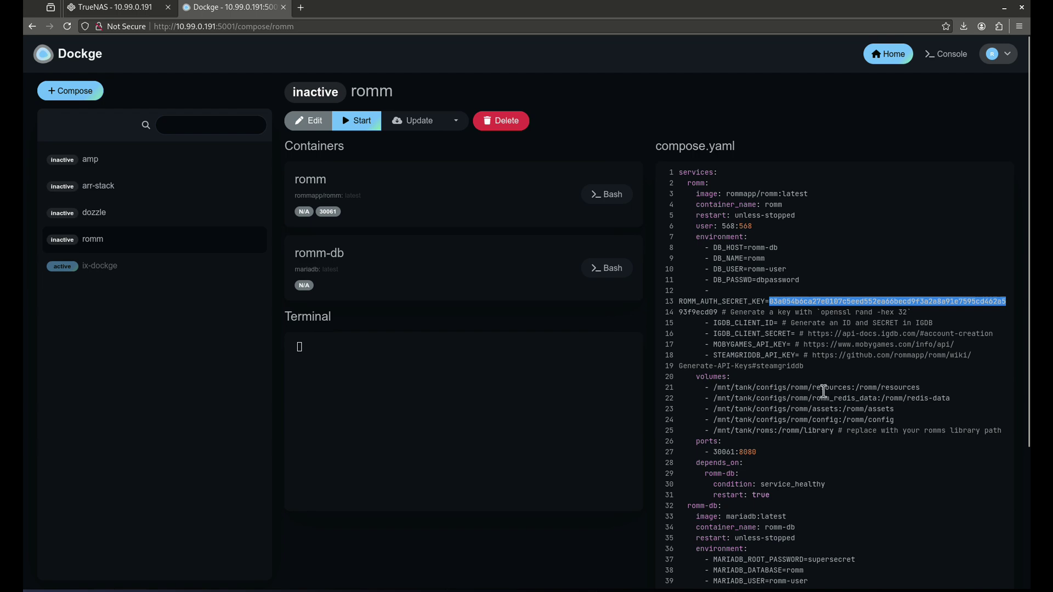
click(140, 7)
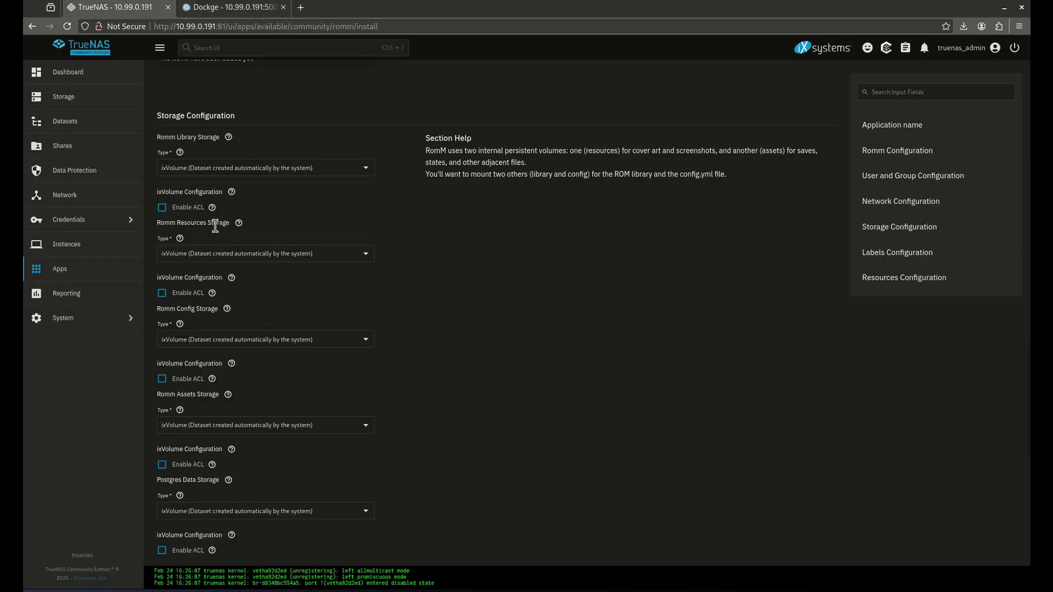
Set the ROM library storage to host path /mnt/tank/roms
click(247, 164)
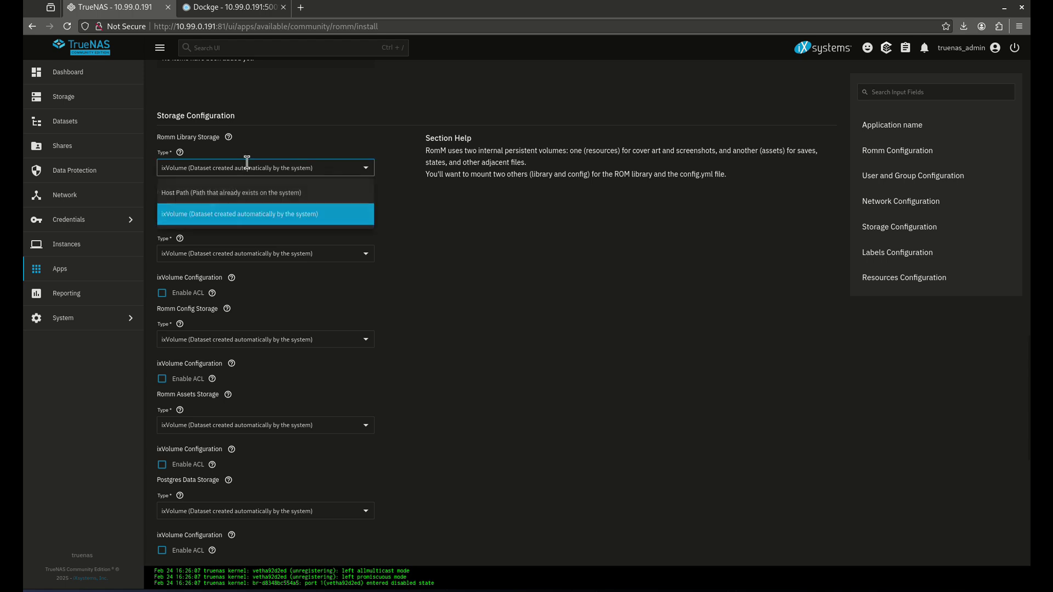
click(229, 192)
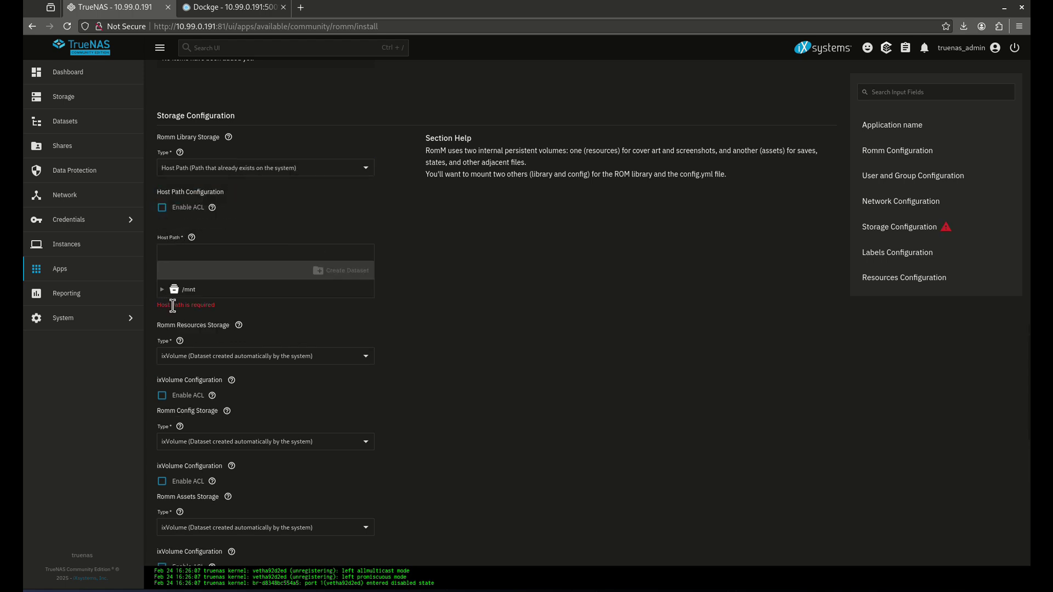
click(161, 288)
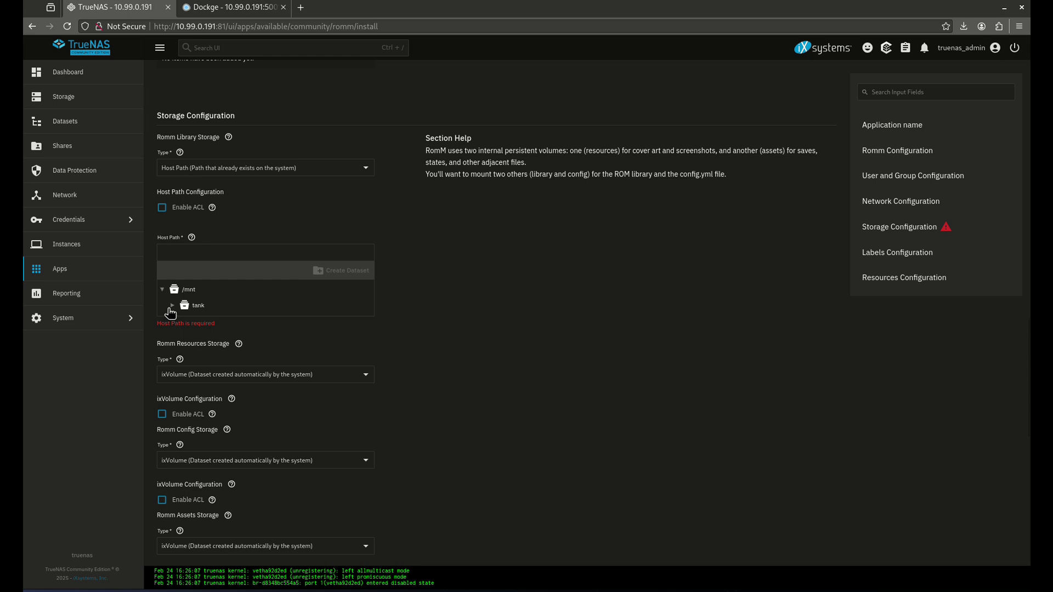
click(172, 306)
click(183, 321)
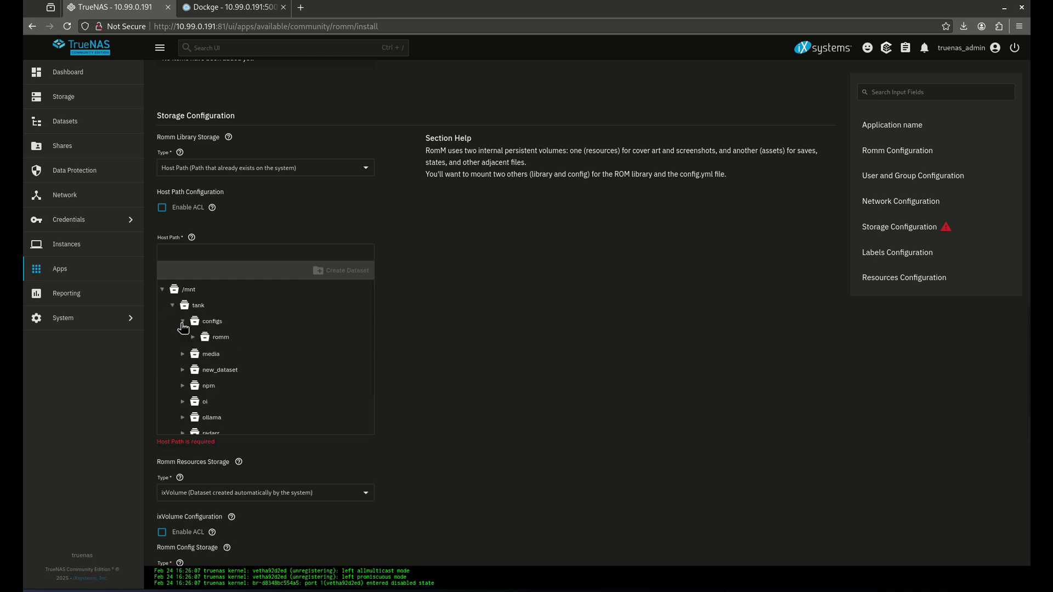
click(192, 337)
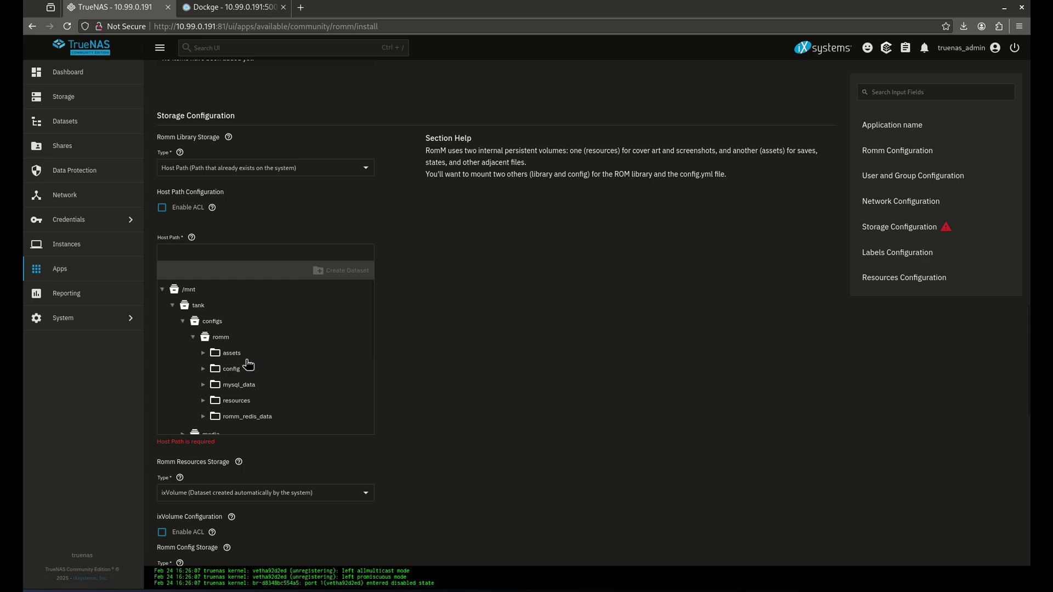
scroll(244, 367, down, 2)
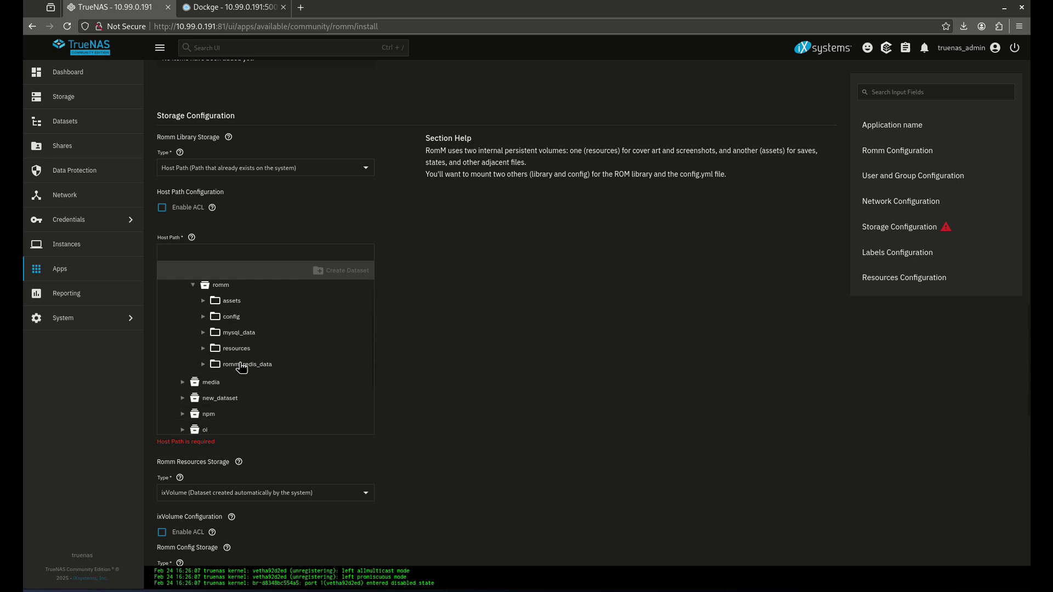
scroll(209, 392, down, 2)
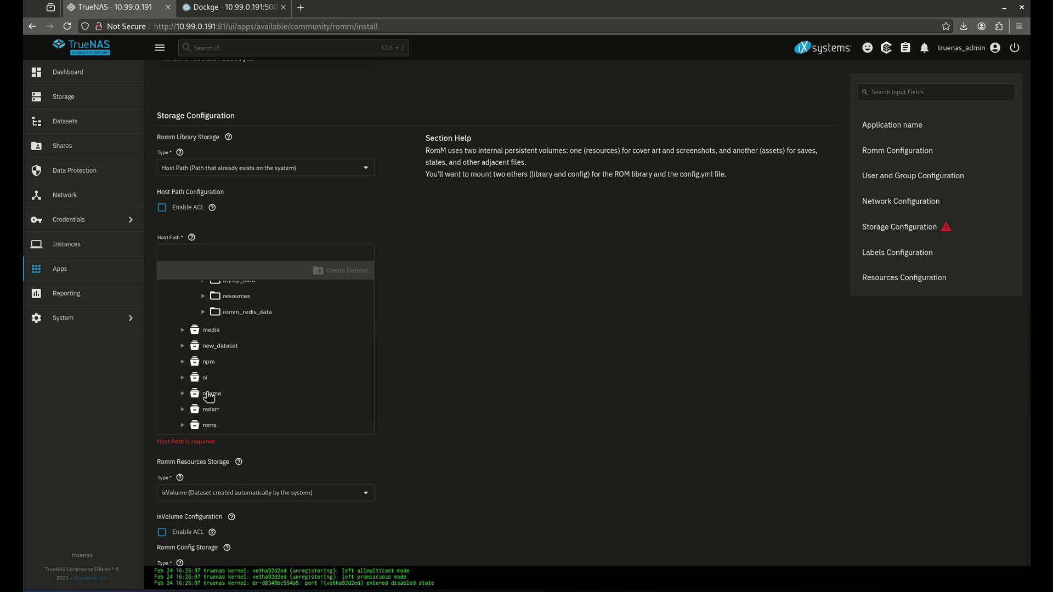
click(210, 426)
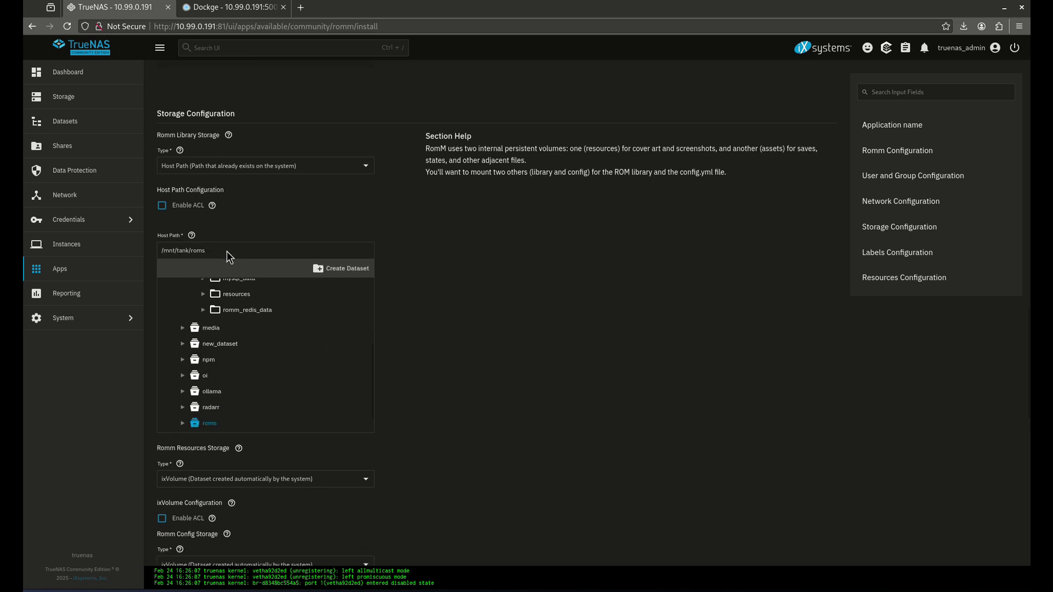
Set resources storage to host path /mnt/tank/configs/romm/resources
scroll(224, 311, down, 4)
click(221, 271)
click(200, 299)
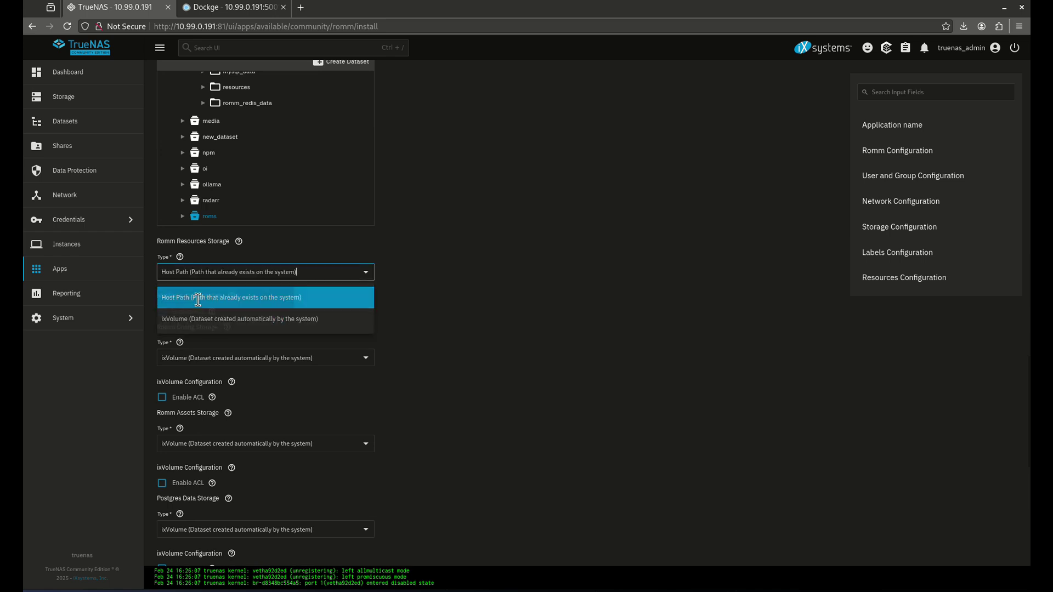
click(162, 393)
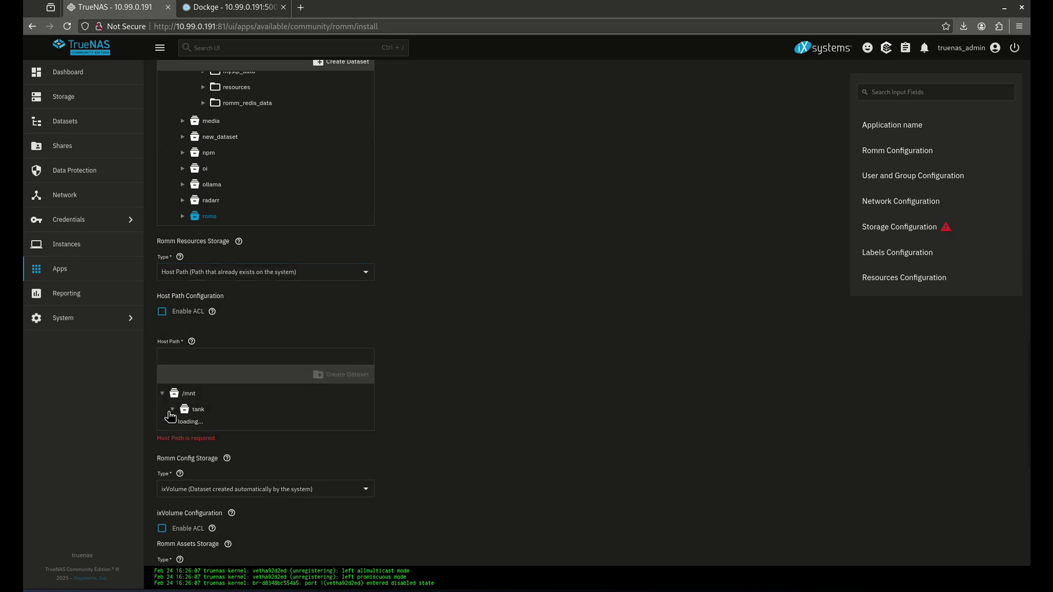
click(172, 409)
click(183, 426)
click(193, 441)
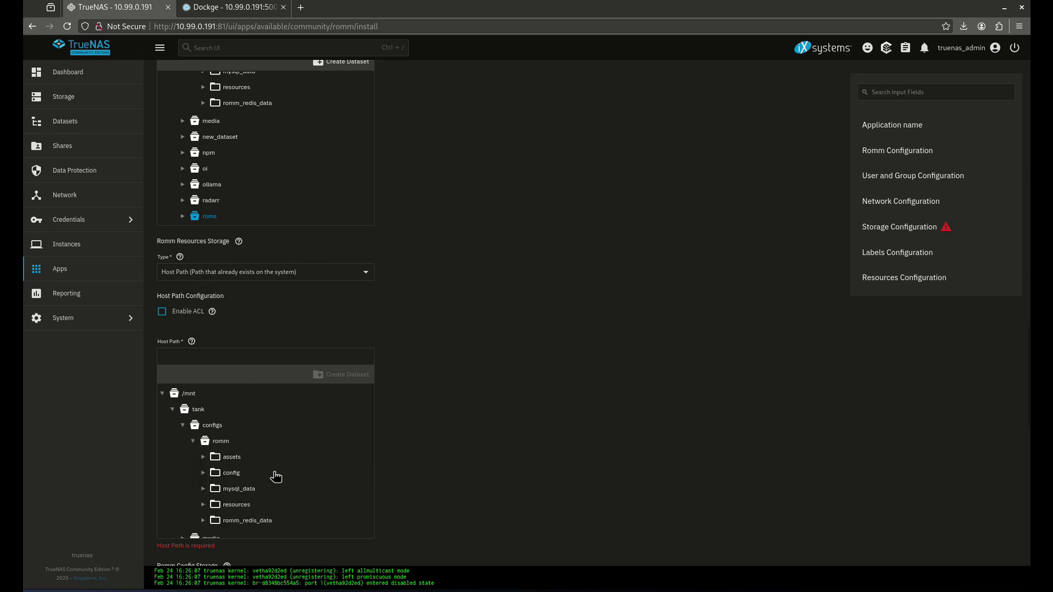
click(236, 505)
Set config storage to host path /mnt/tank/configs/romm/config
scroll(349, 476, down, 5)
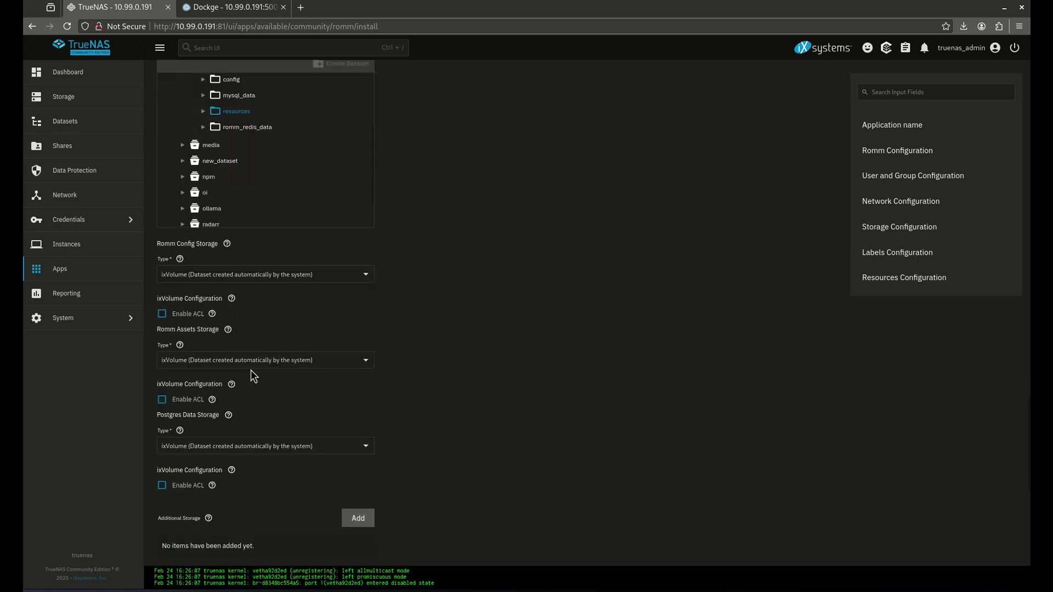
click(171, 271)
click(184, 297)
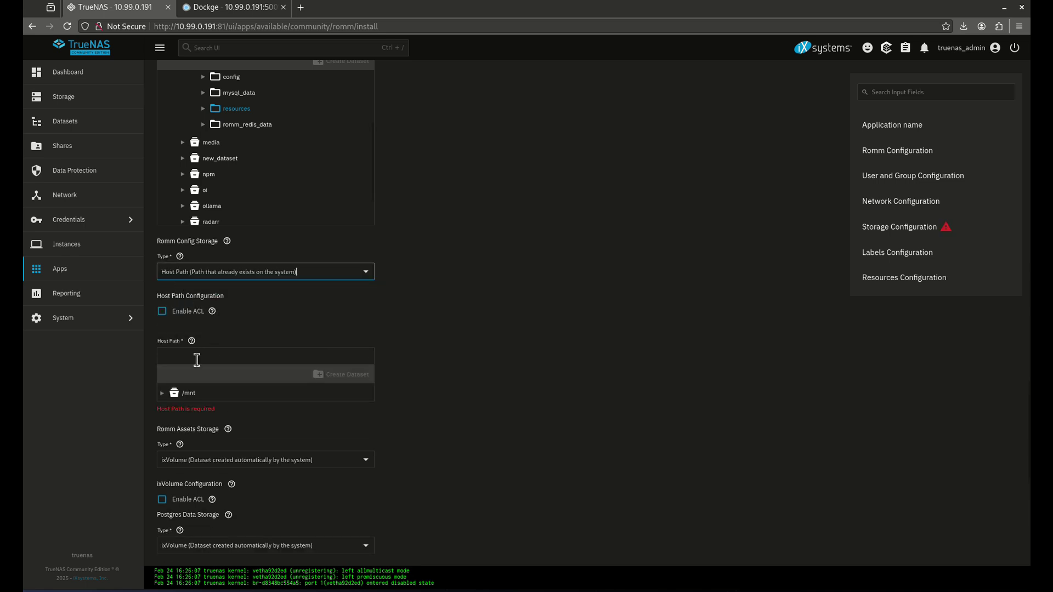
click(162, 393)
click(172, 408)
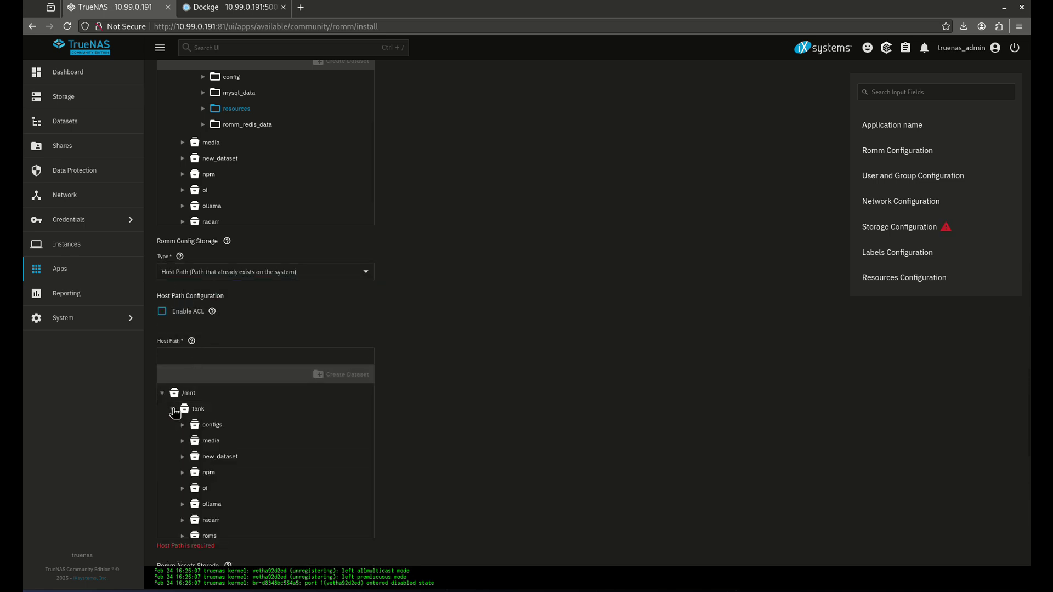
click(182, 425)
click(193, 440)
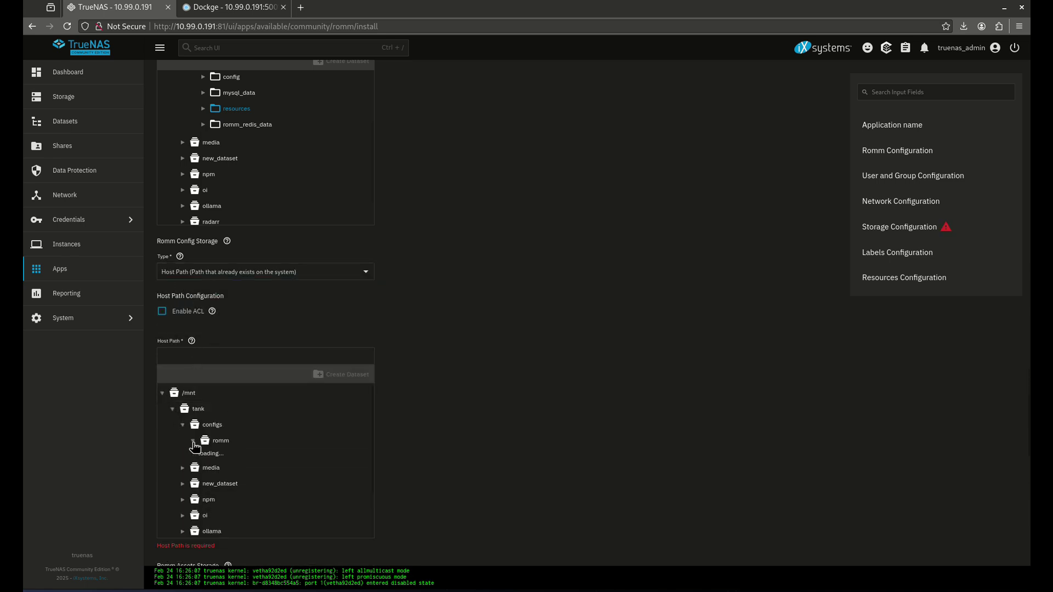
click(237, 473)
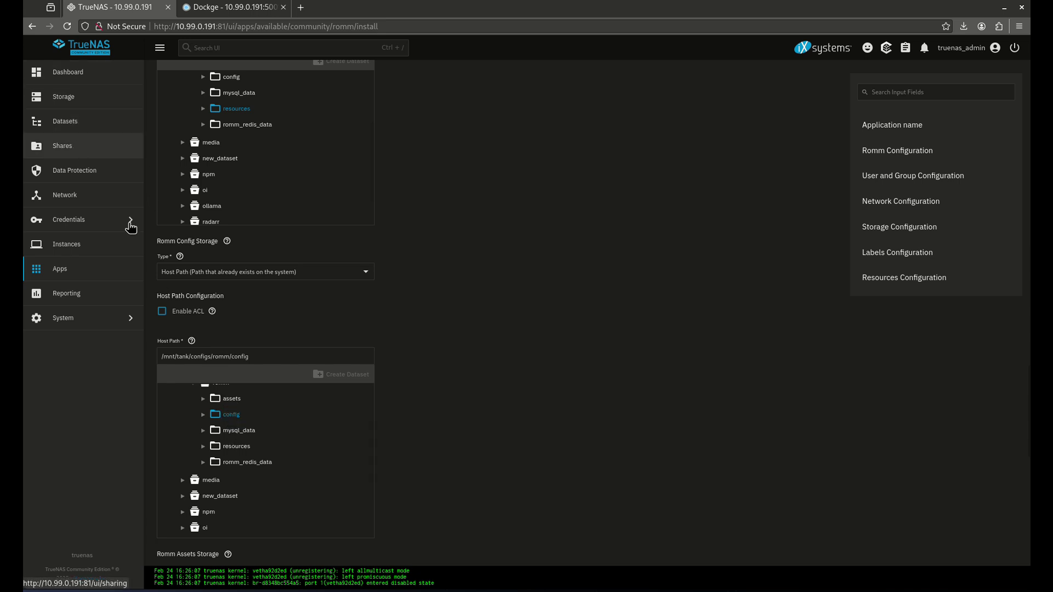
Set assets storage to host path /mnt/tank/configs/romm/assets
scroll(340, 419, down, 7)
click(212, 376)
click(216, 394)
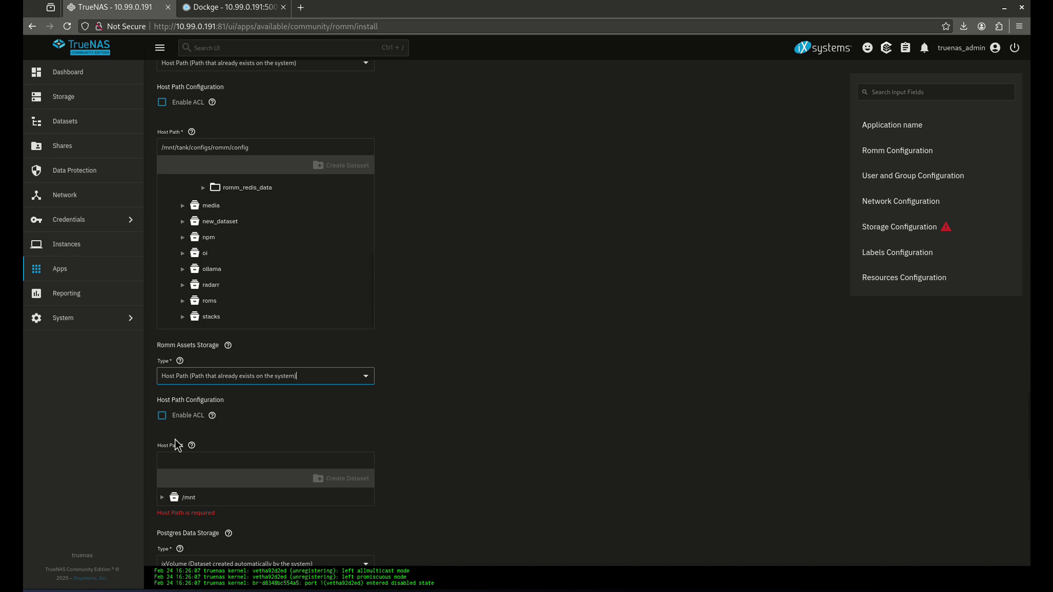
click(162, 497)
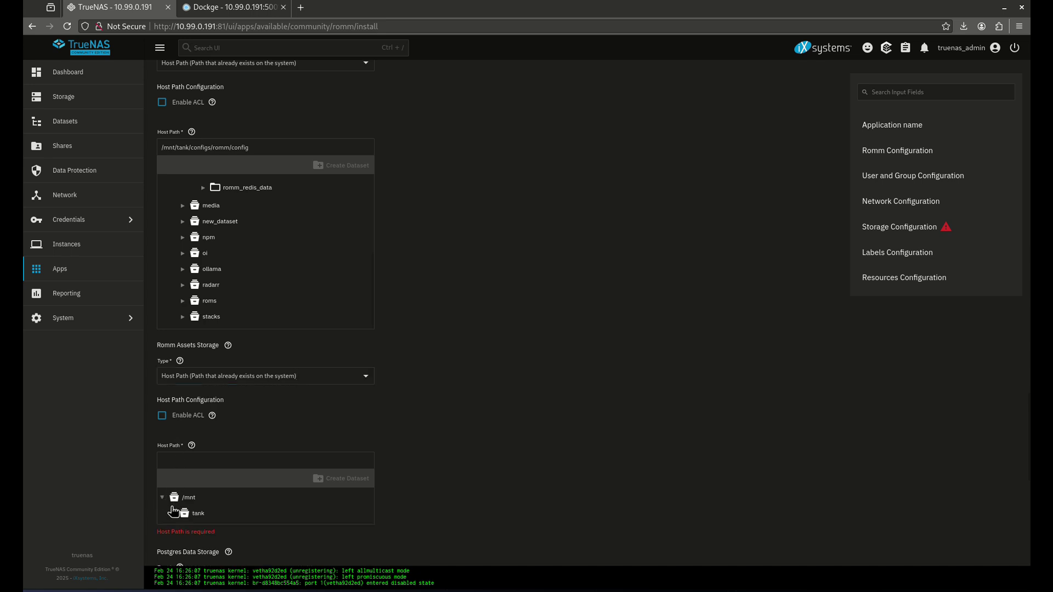
click(172, 513)
click(182, 530)
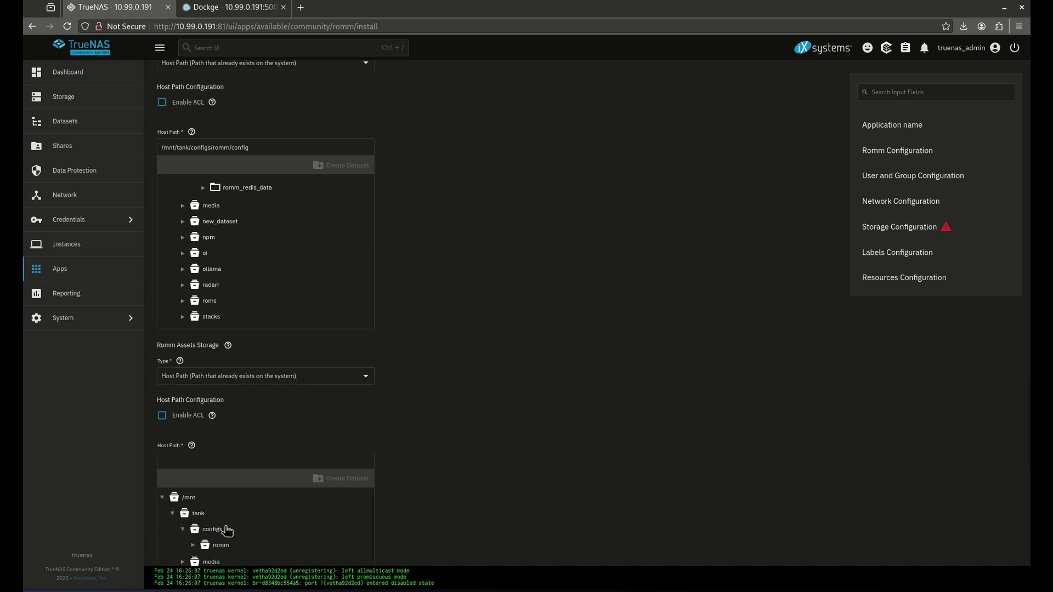
scroll(257, 515, down, 3)
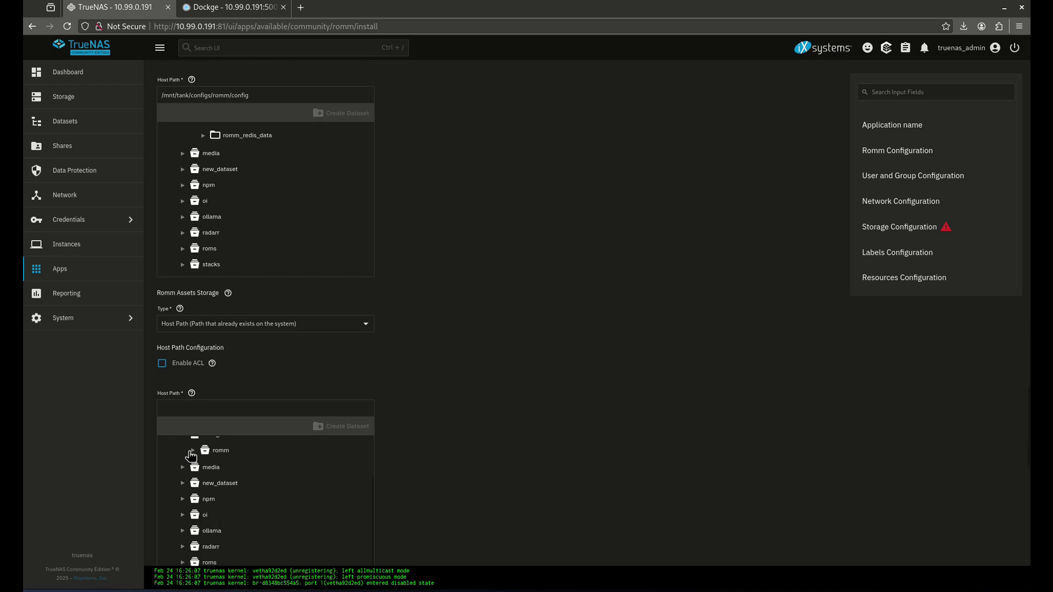
click(191, 451)
click(230, 466)
scroll(420, 410, down, 5)
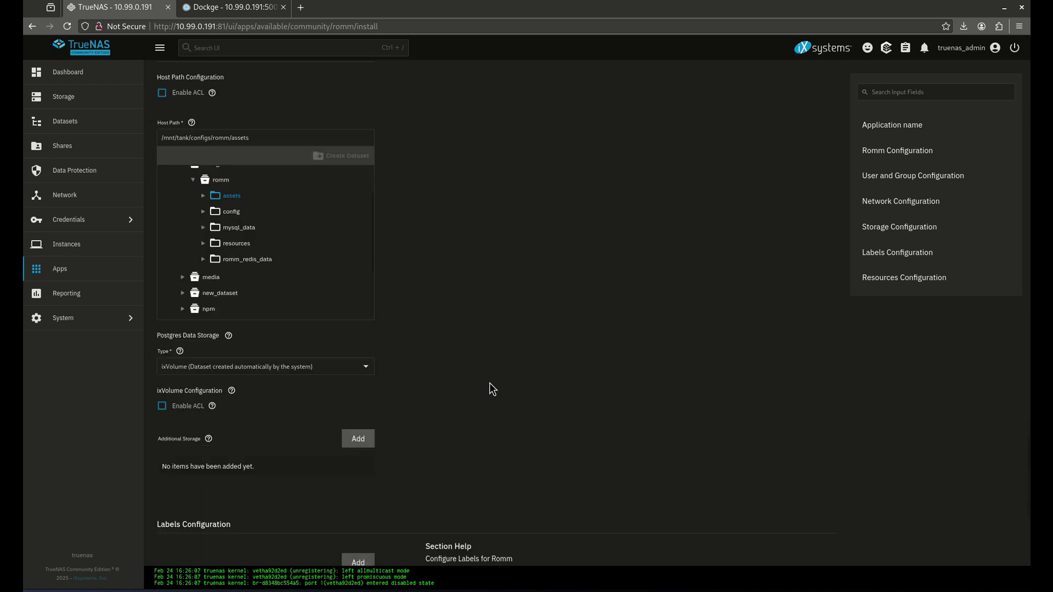
scroll(489, 382, down, 2)
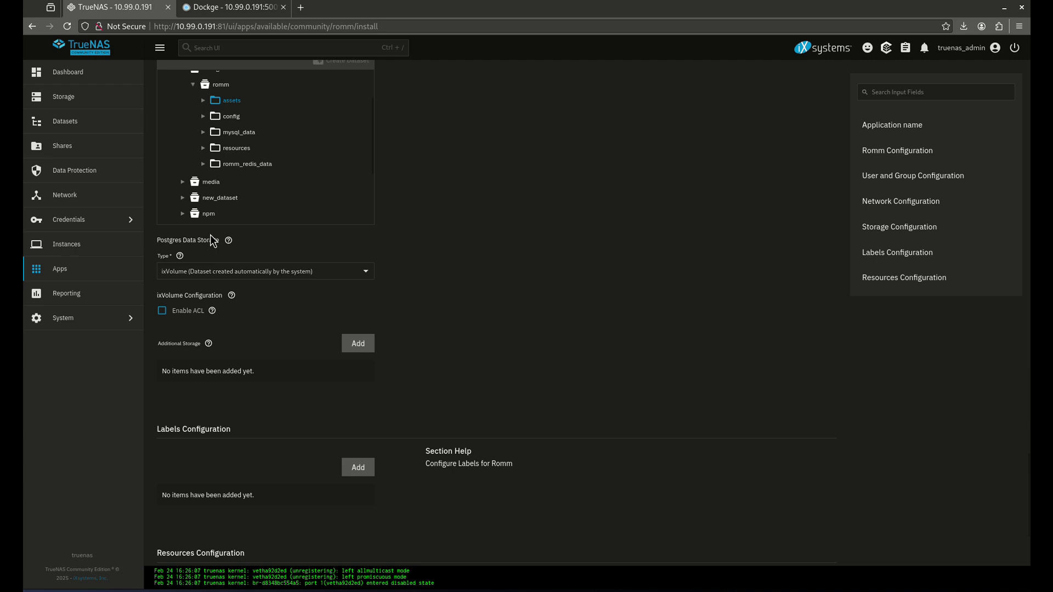
Store RomM's Postgres data on host path /mnt/tank/configs/romm/mysql_data
click(202, 267)
click(216, 294)
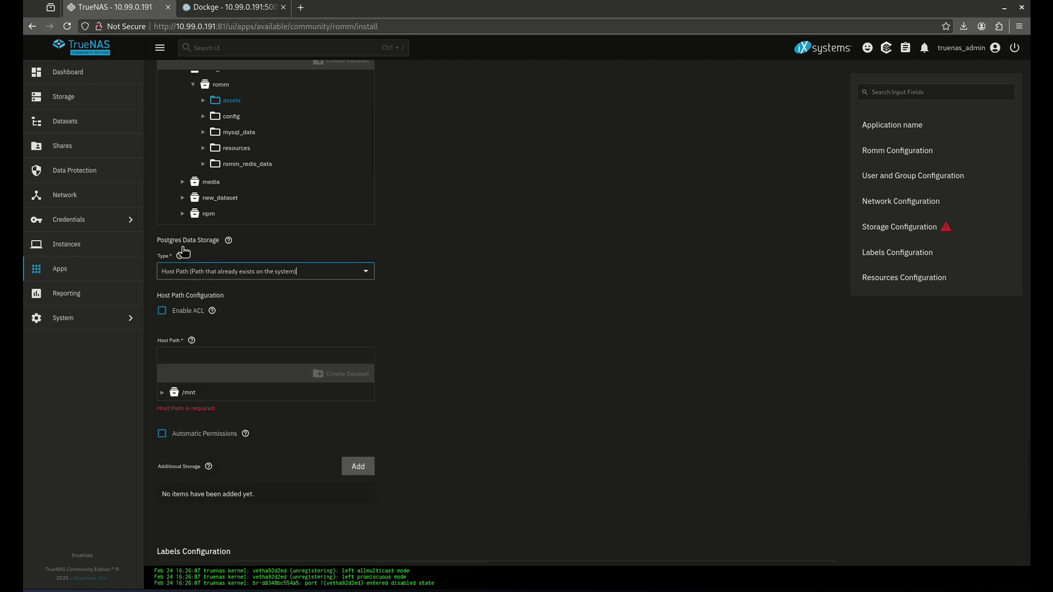
click(162, 393)
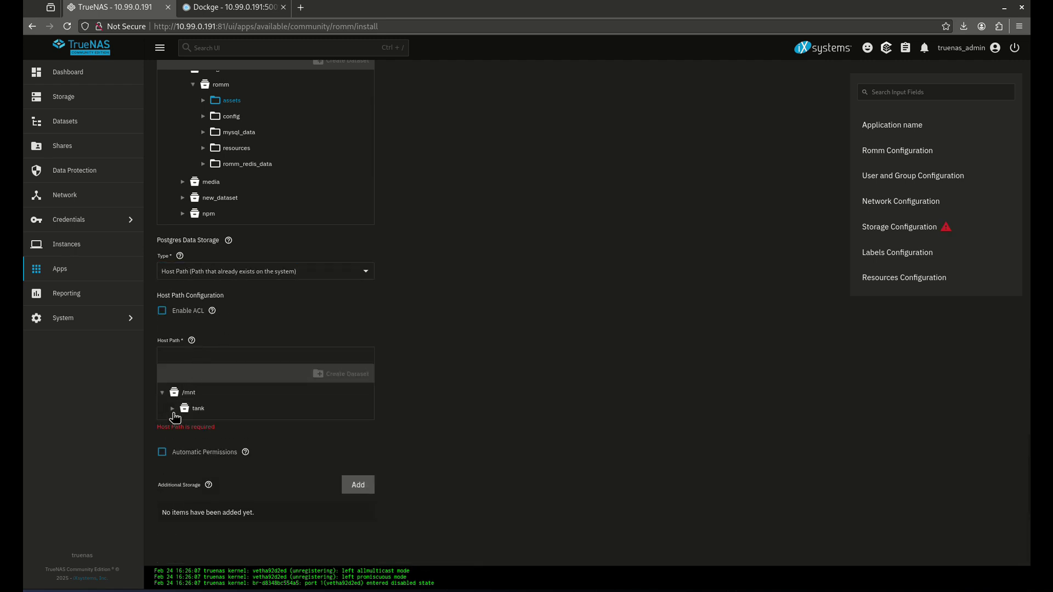
click(172, 409)
click(182, 425)
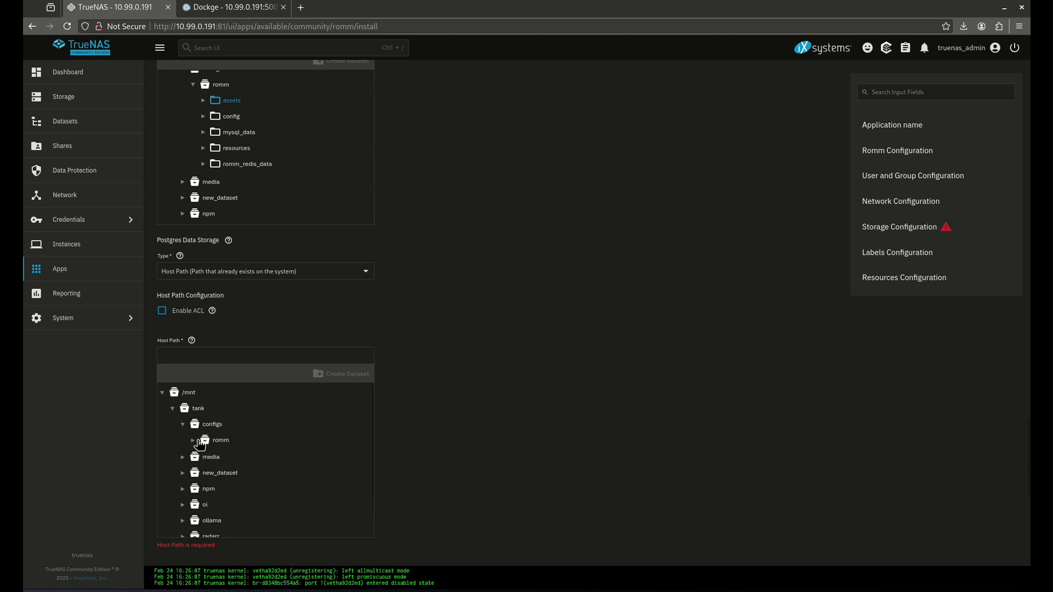
click(193, 440)
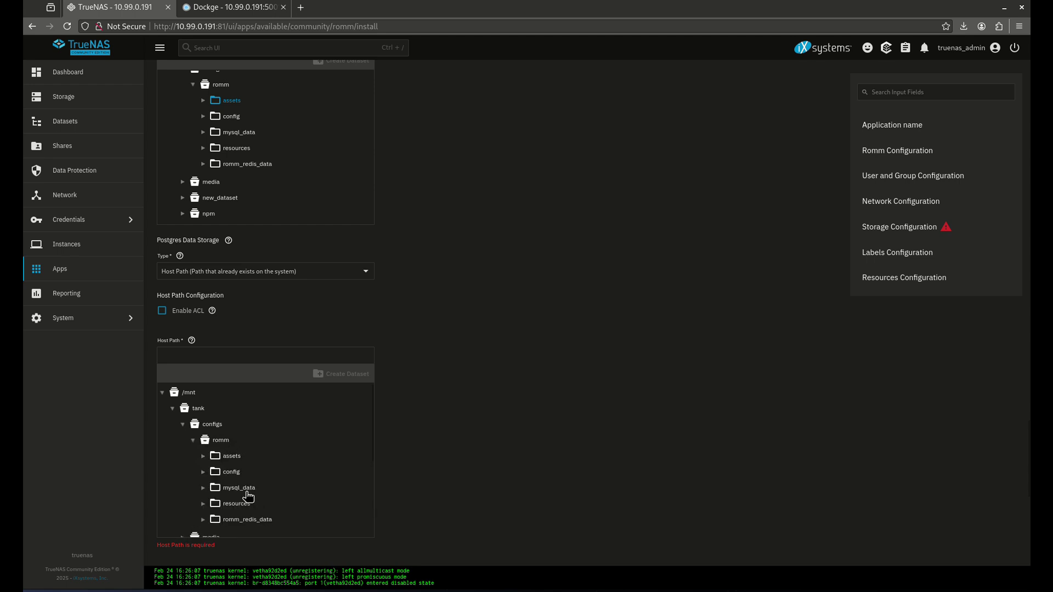
click(245, 489)
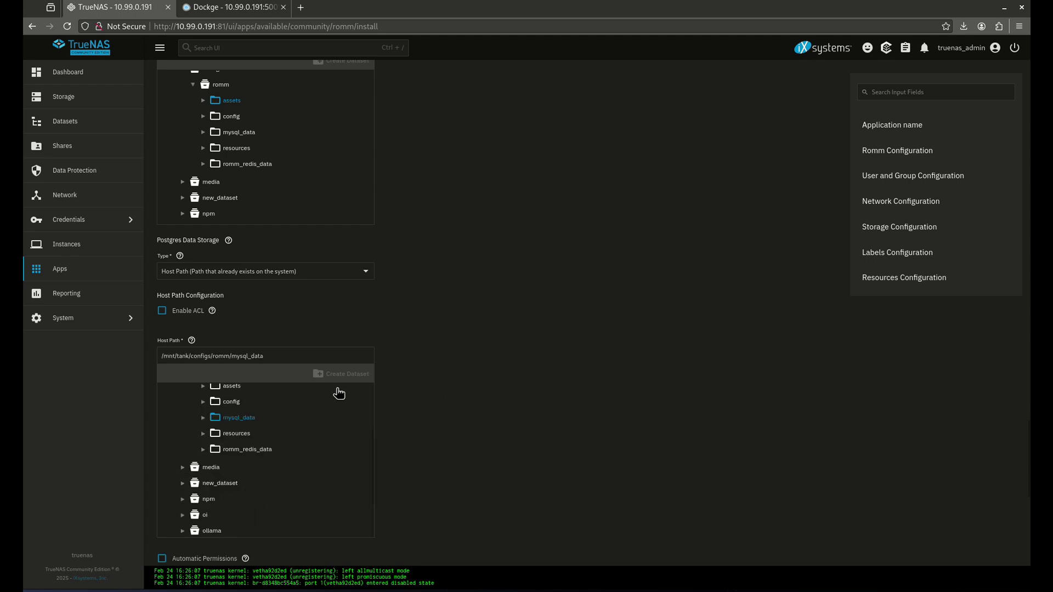
Look over the storage form, then return to the romm stack in Dockge
scroll(346, 342, down, 6)
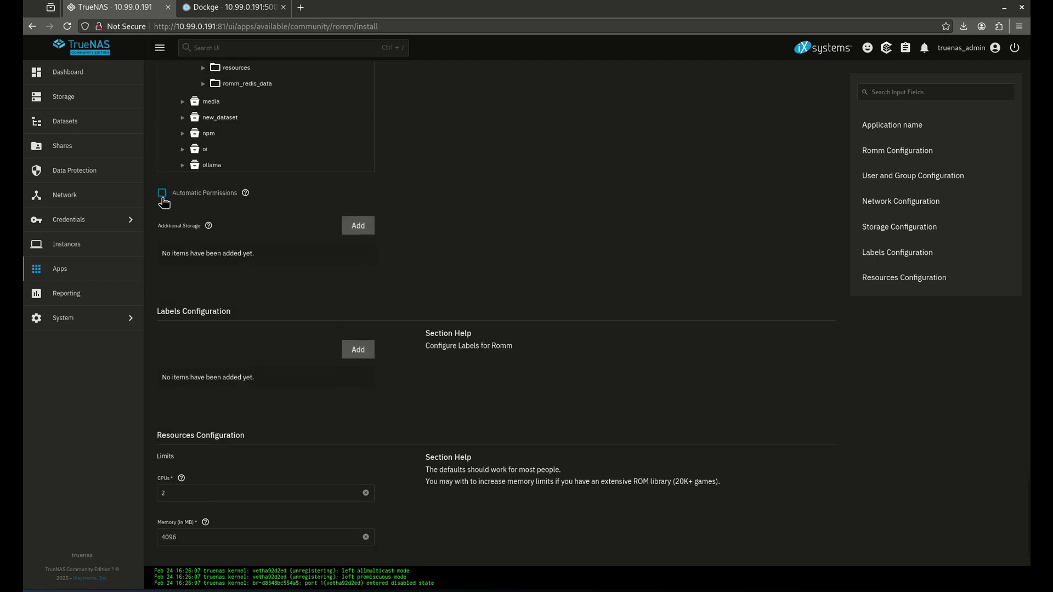
scroll(223, 249, up, 2)
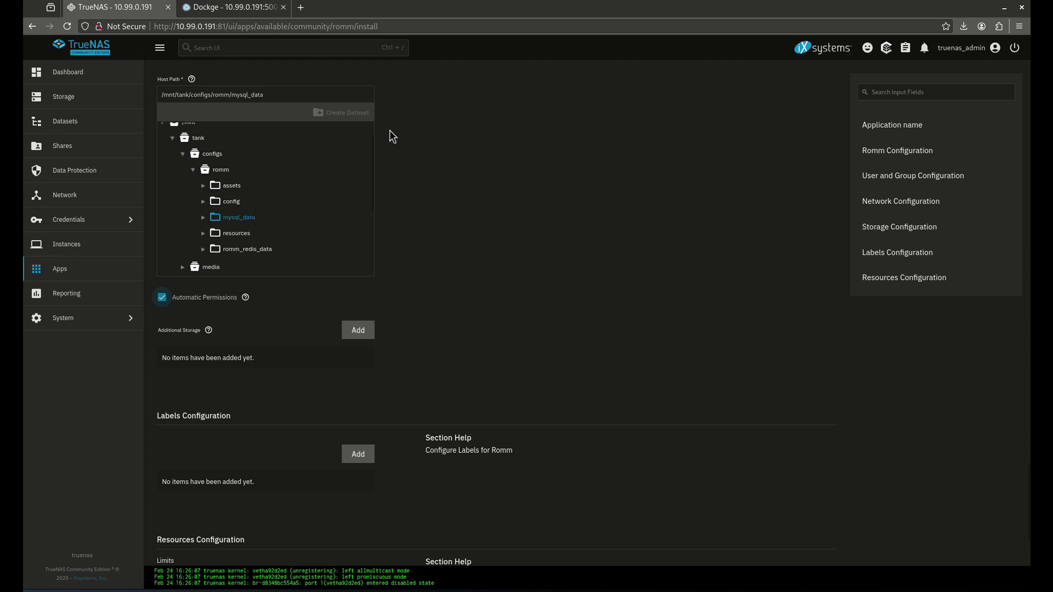
scroll(393, 156, up, 2)
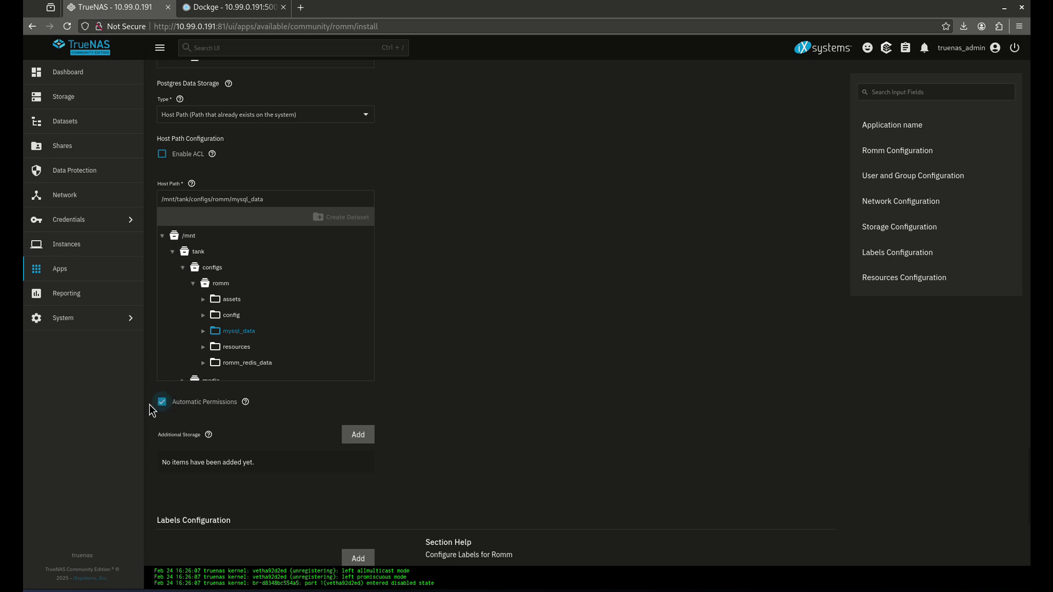
scroll(215, 333, down, 8)
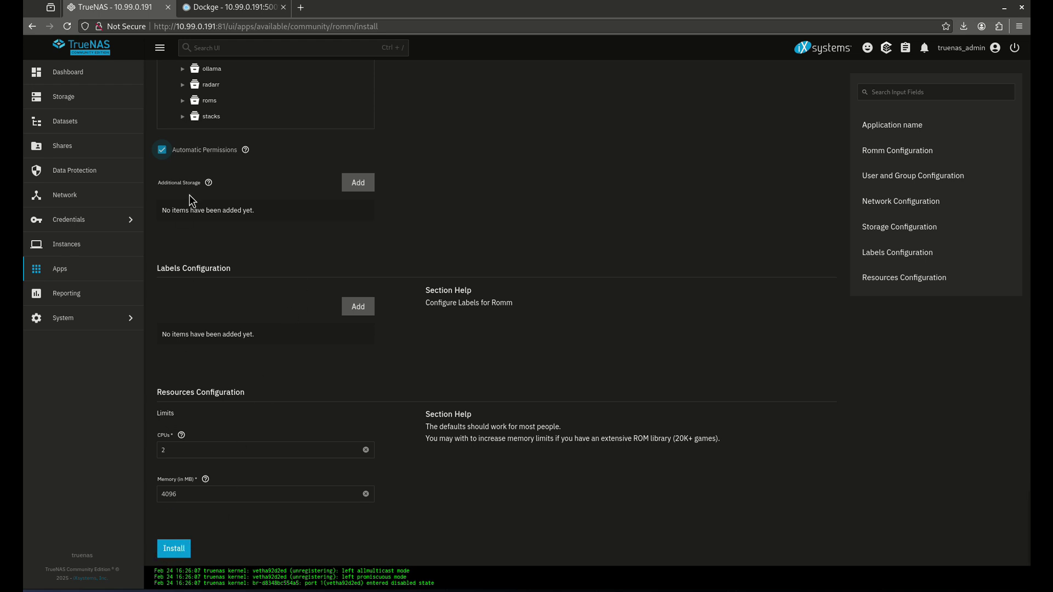
click(205, 8)
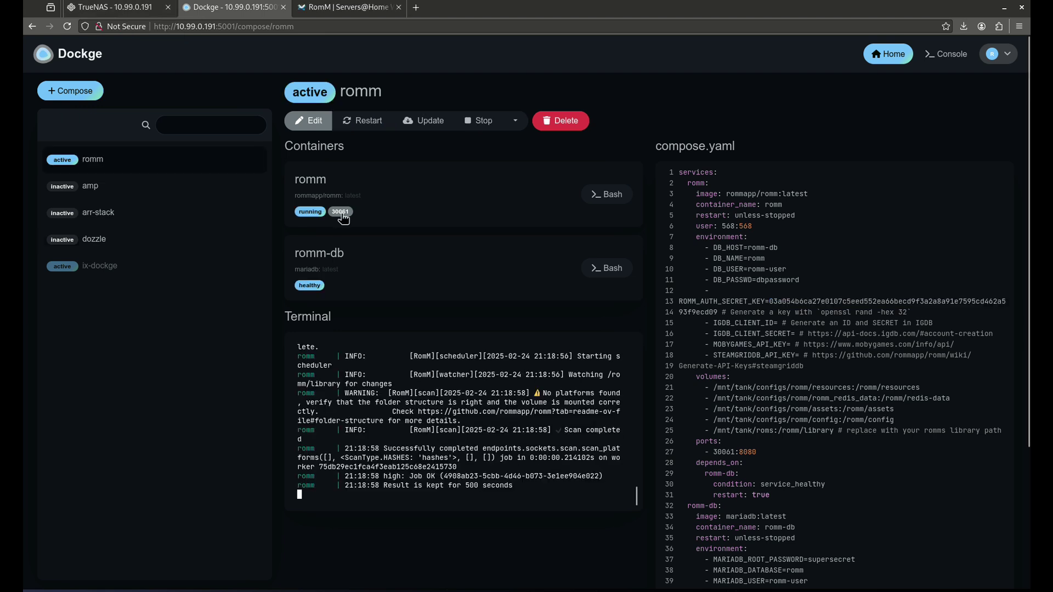
Open RomM on port 30061, create user 'admin' with an e-mail and password, and finish setup
click(340, 212)
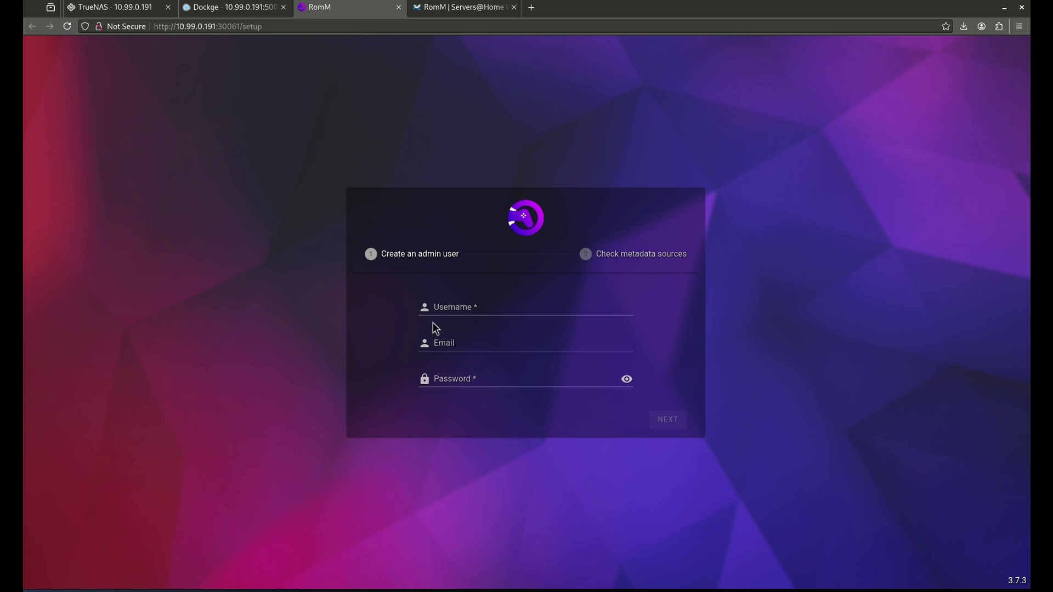
click(521, 307)
text(admin)
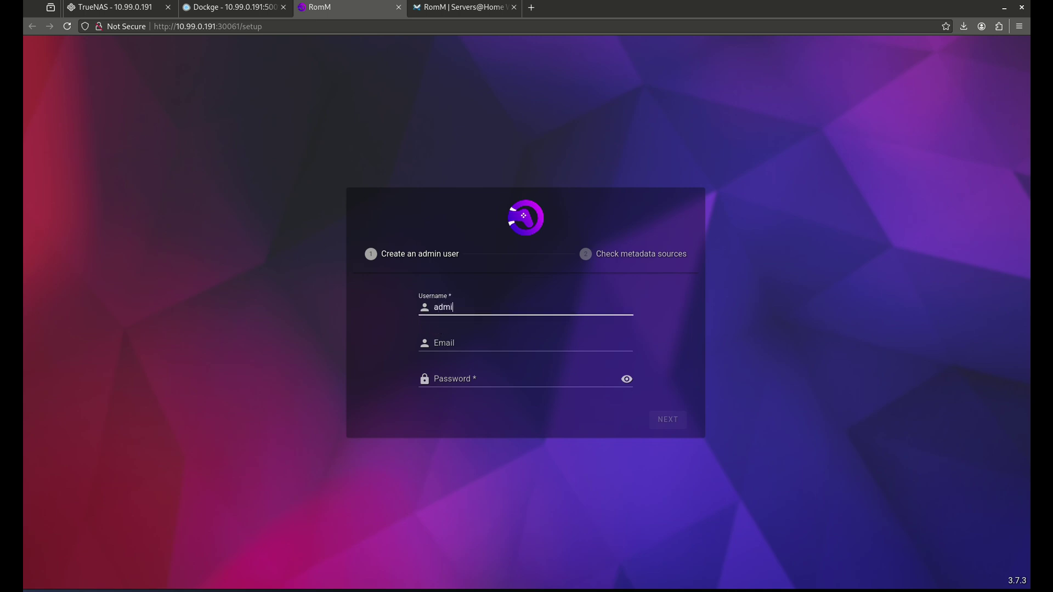
key(Tab)
text(a)
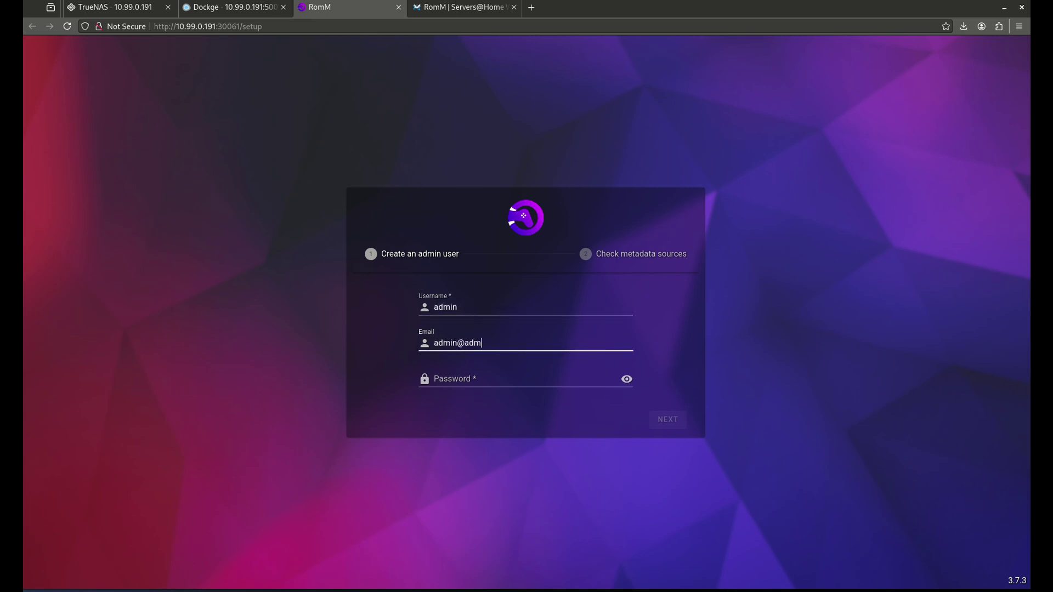
text(dmin@admin.com)
key(Tab)
text(admi)
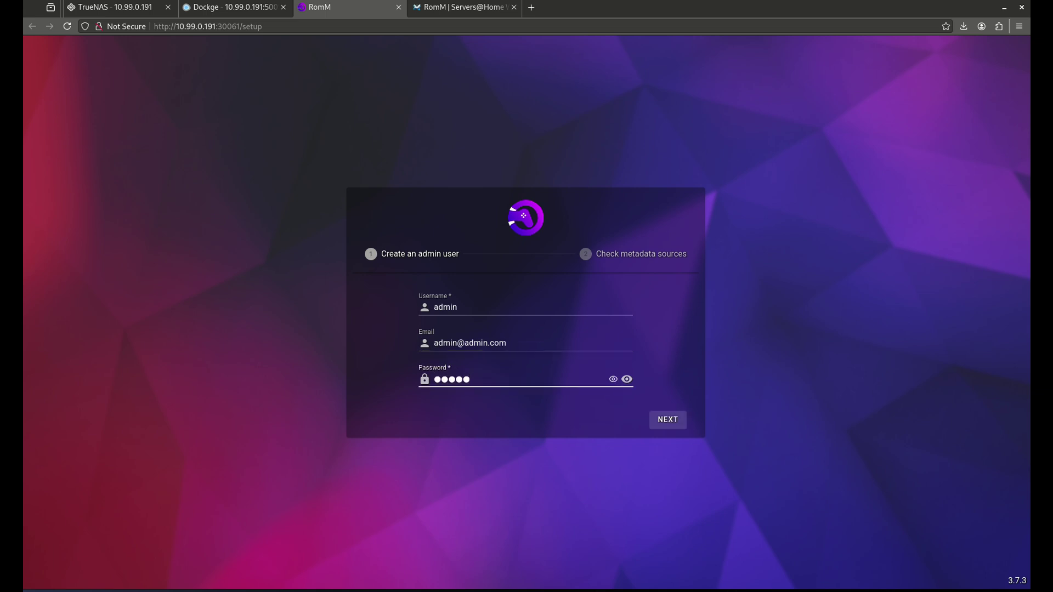
click(667, 423)
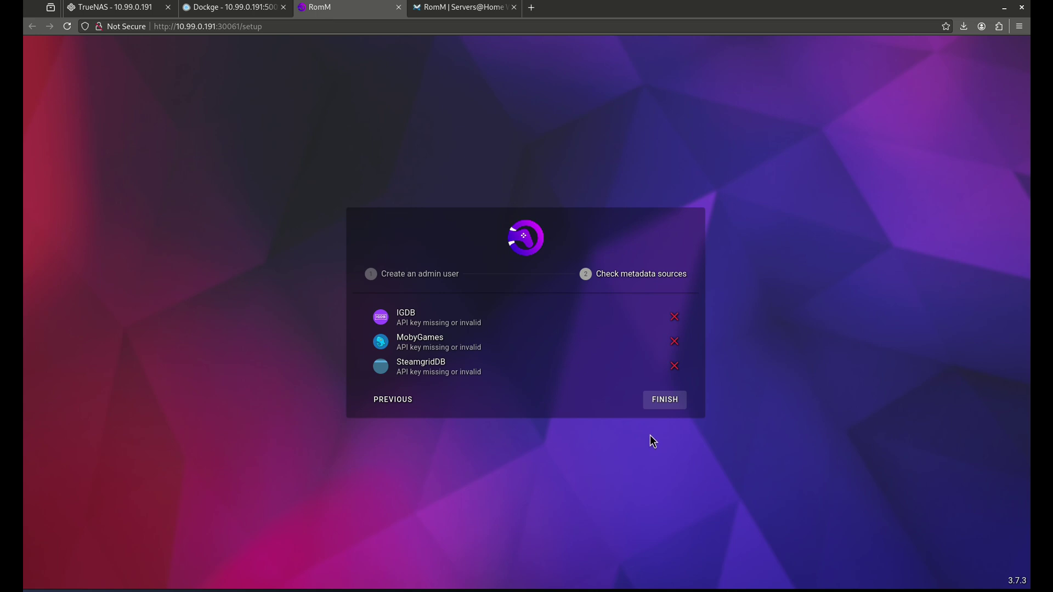
click(661, 406)
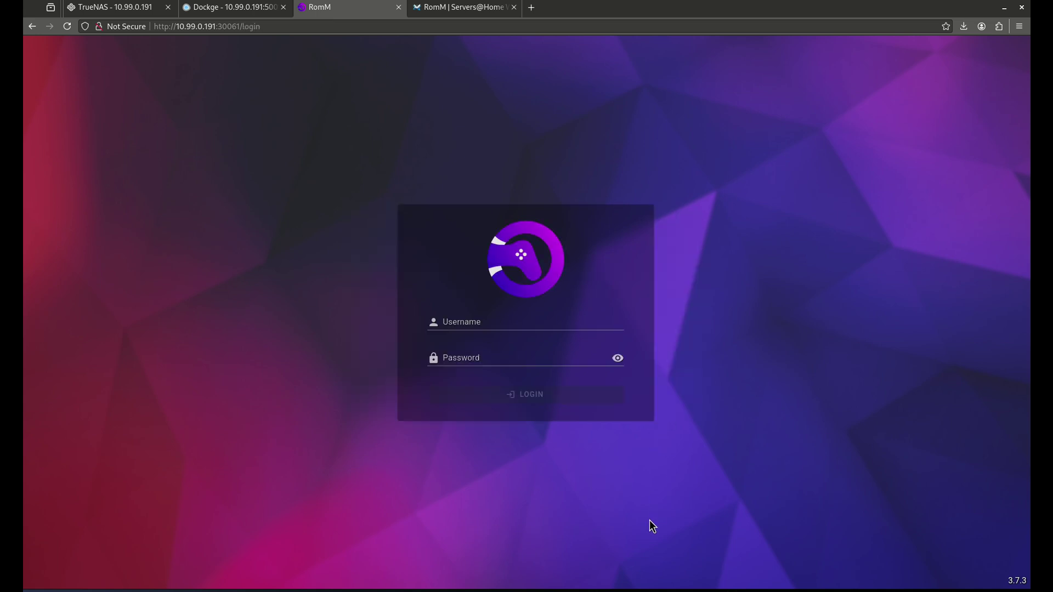
Enter username 'admin' on the RomM login page and move to the password field
click(504, 324)
text(a)
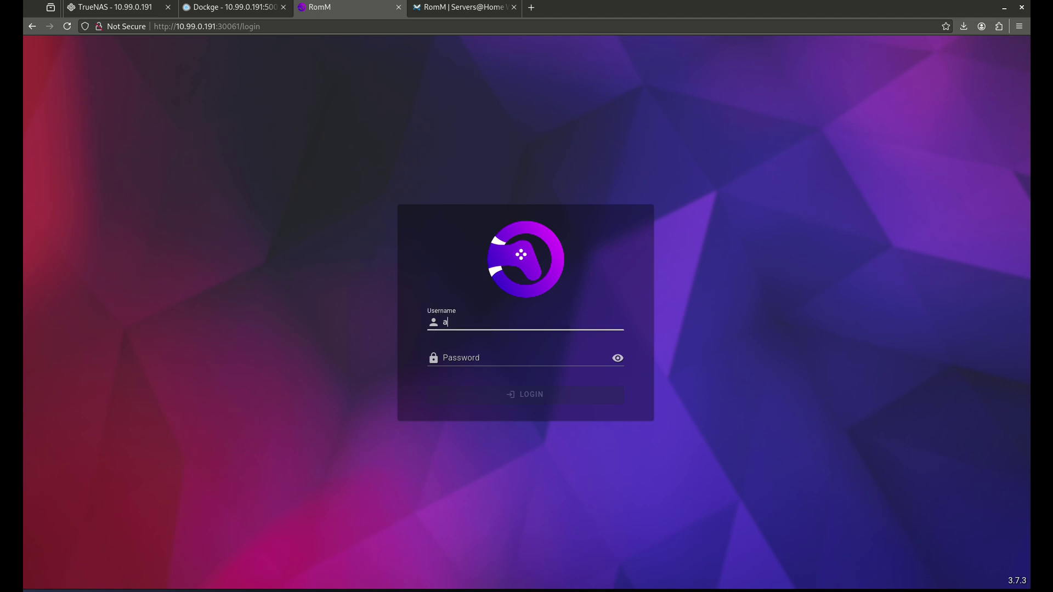
text(dmin)
key(Tab)
text(admin)
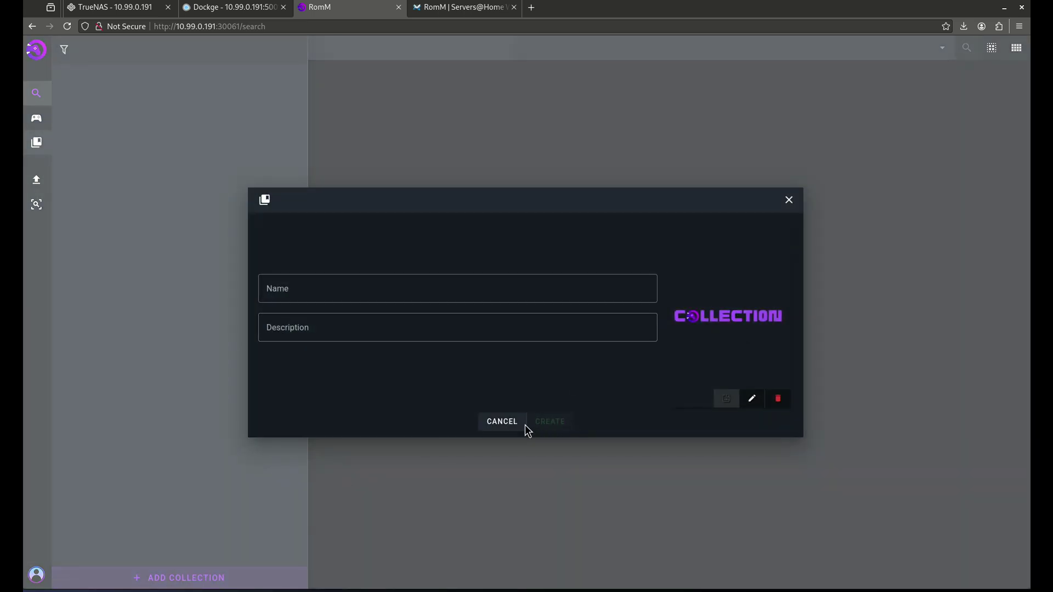
Dismiss the new collection form, try browsing for ROM uploads, then open library management
click(523, 422)
click(35, 183)
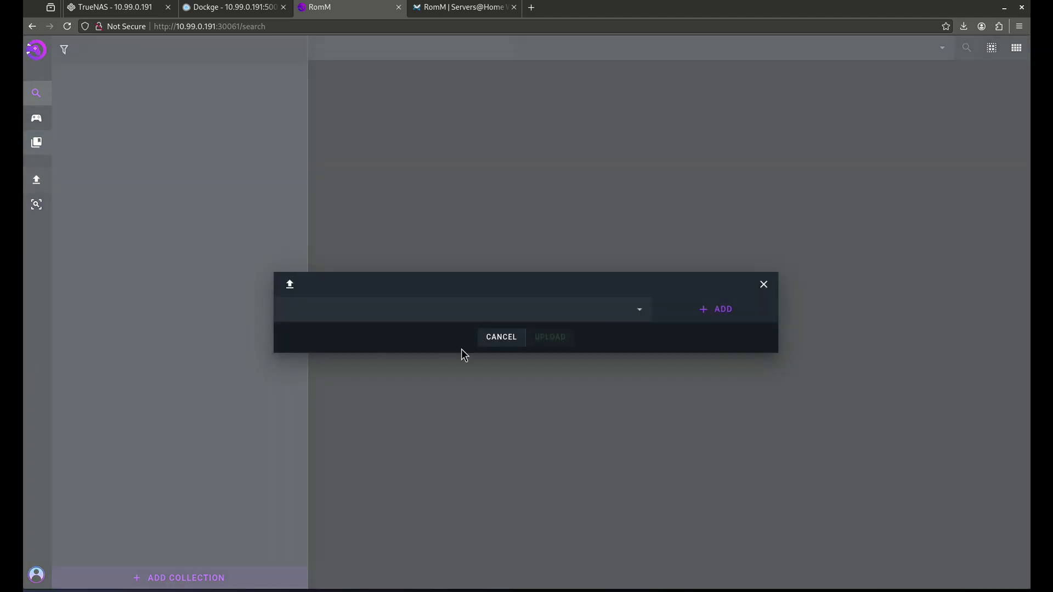
click(697, 315)
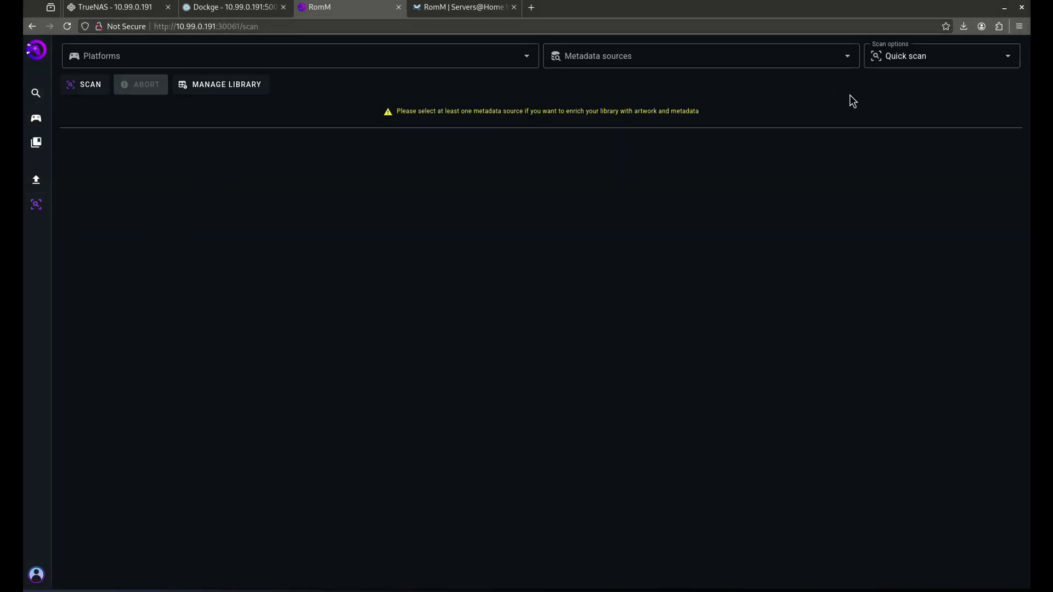
click(204, 88)
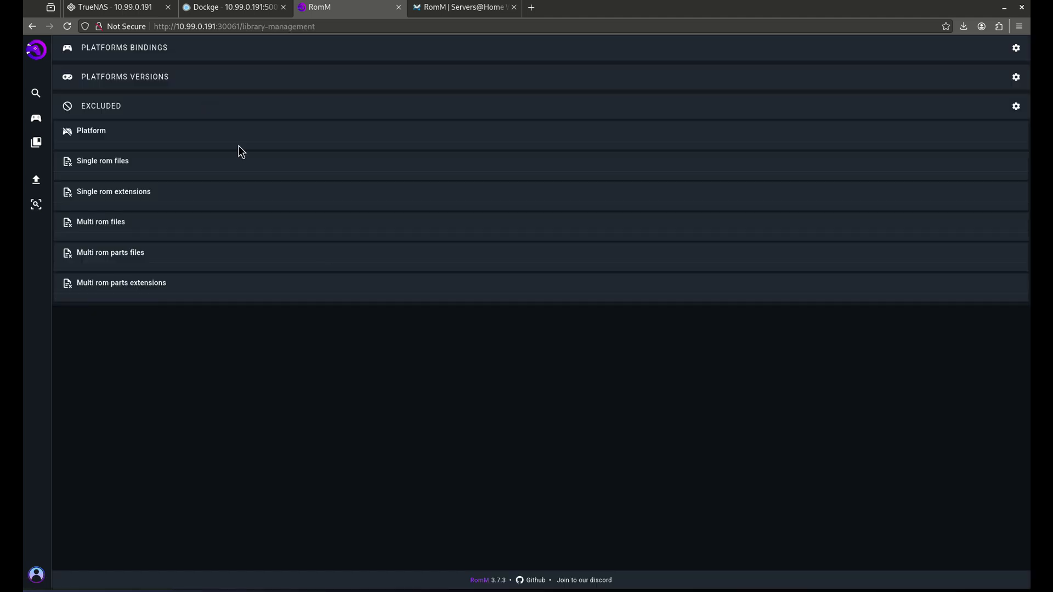
Go back to the RomM home page via the sidebar logo
click(36, 50)
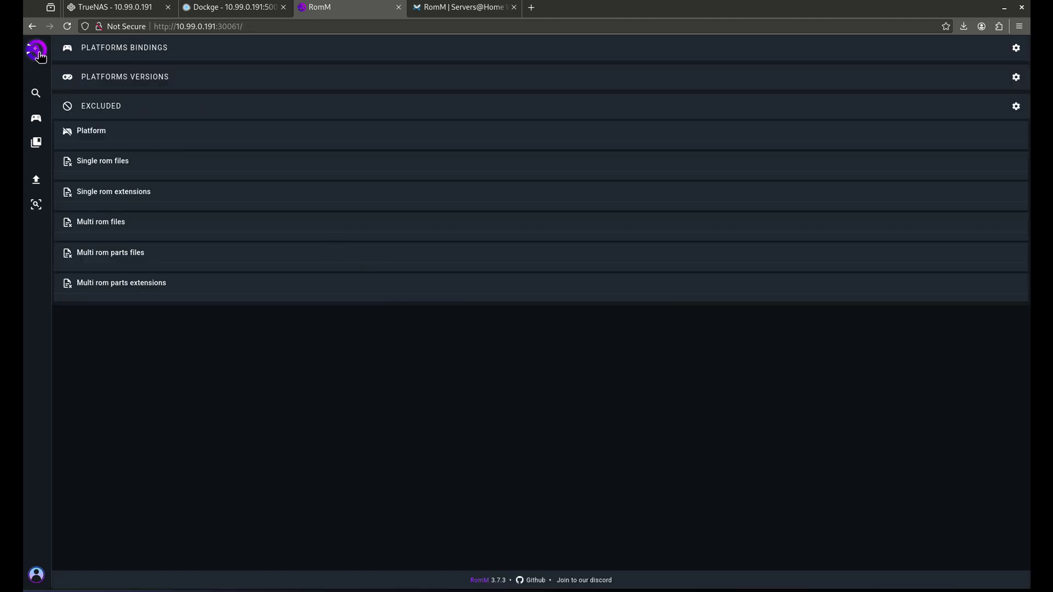